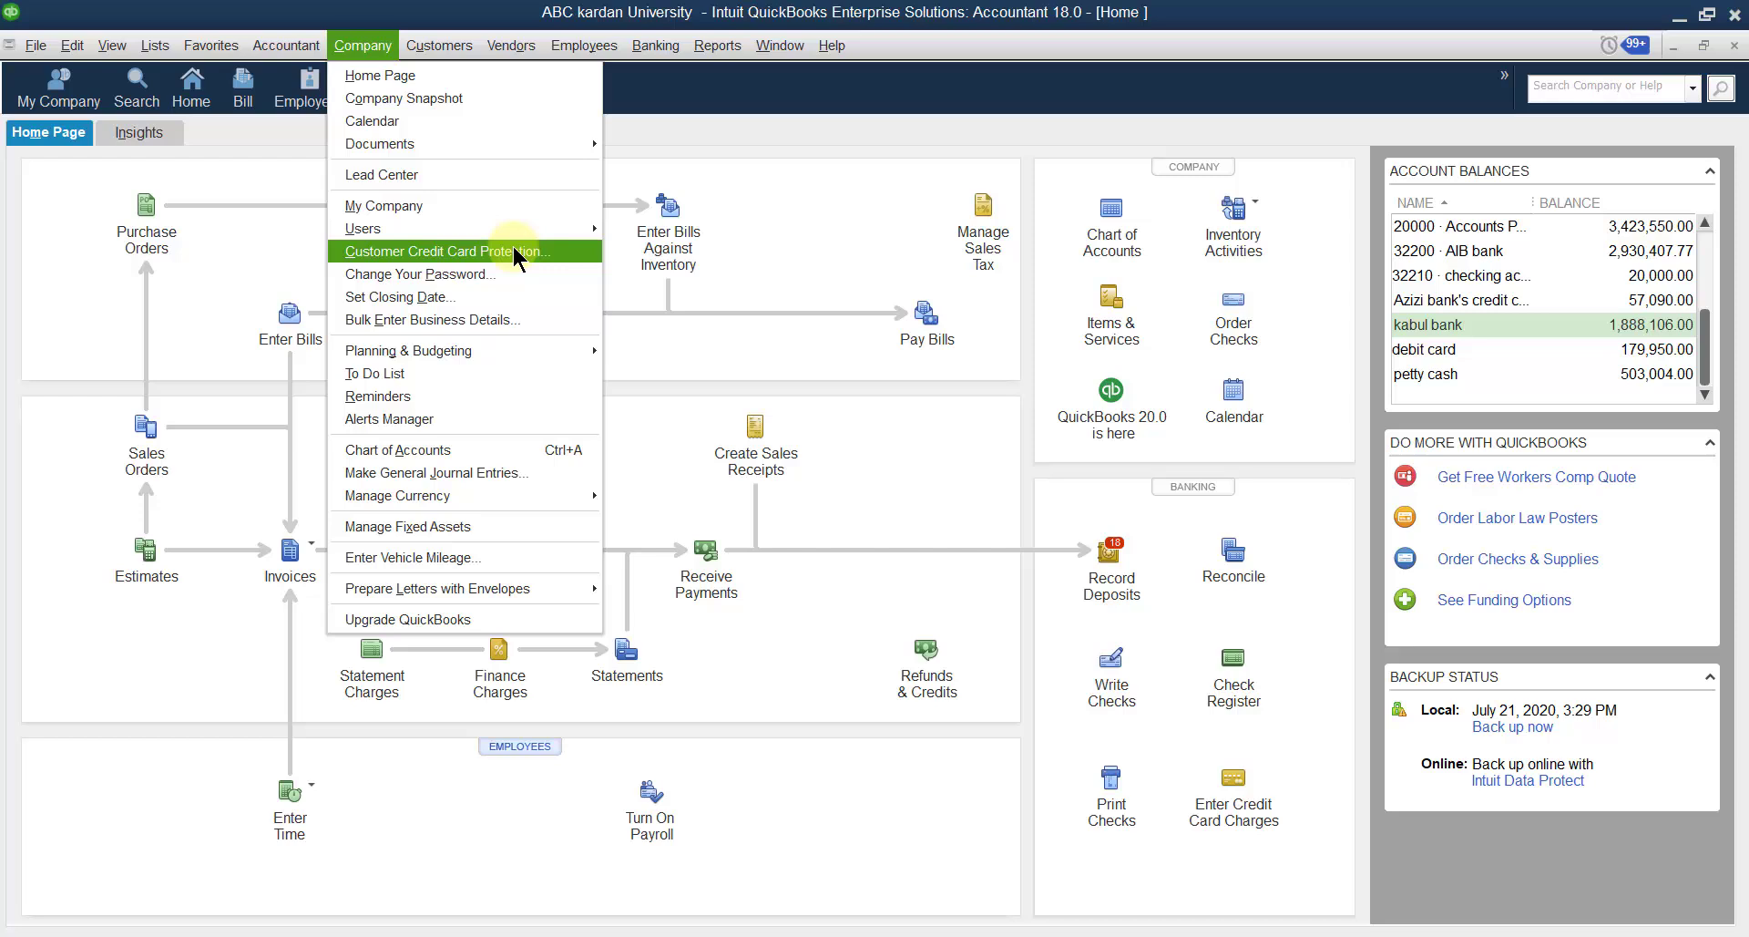
Open Customer Credit Card Protection from the Company menu.
click(516, 258)
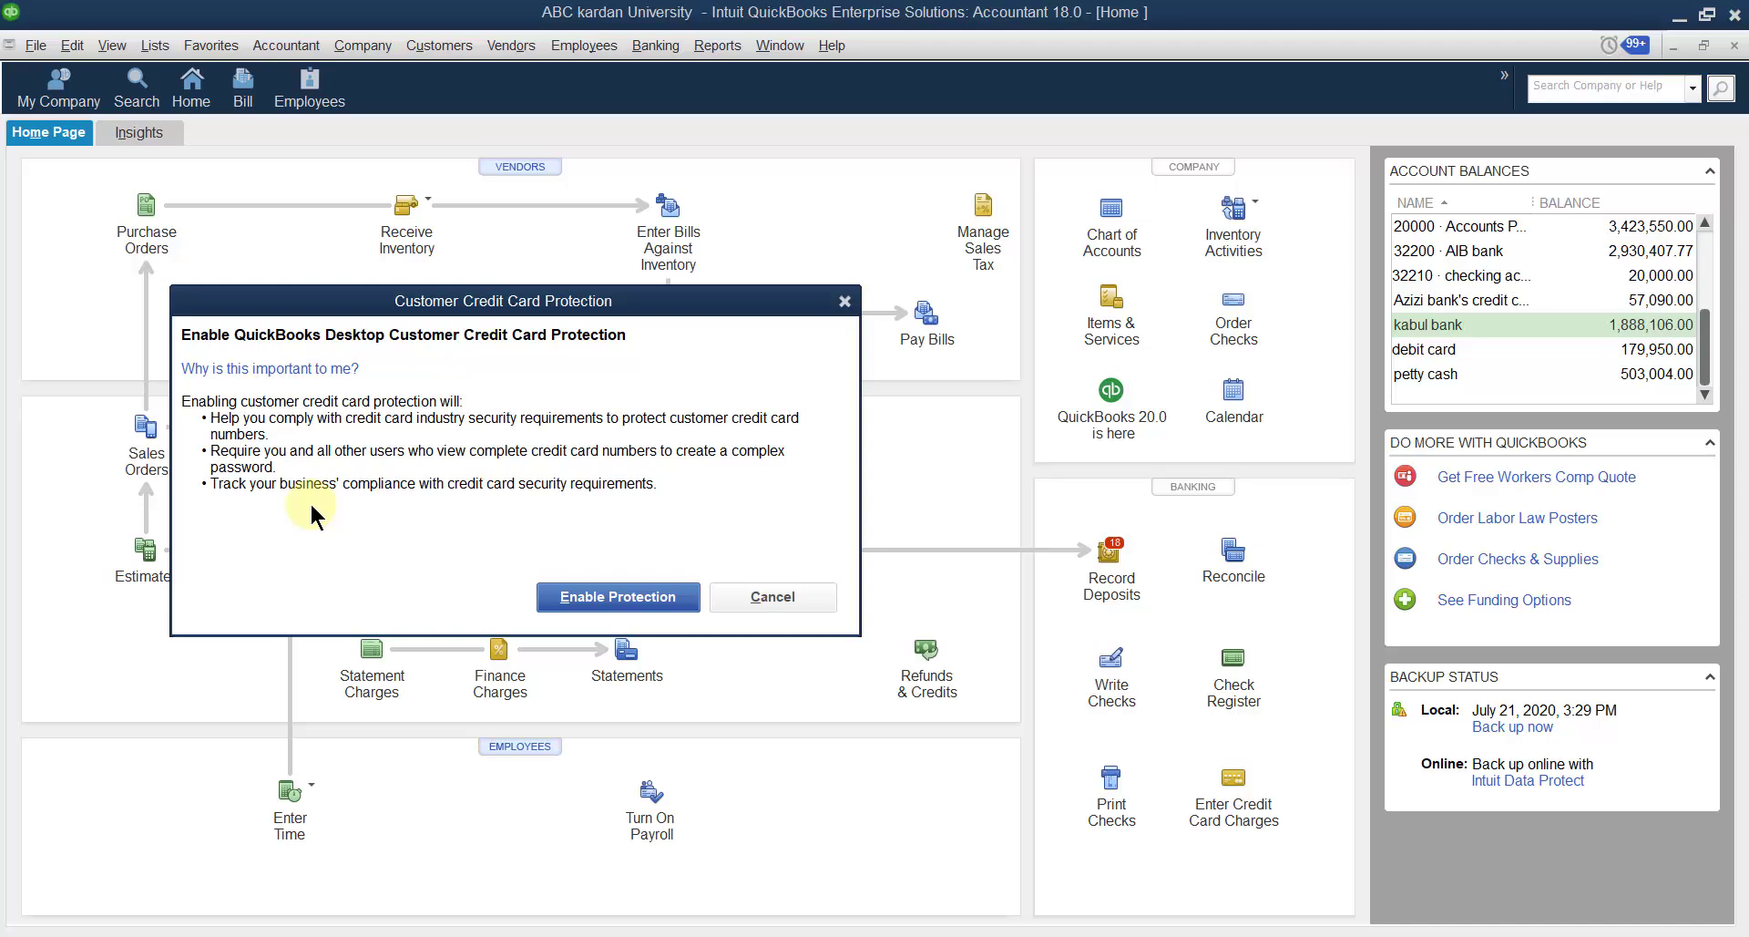
Enable protection and enter Admin's current password, a new password and its confirmation.
click(623, 601)
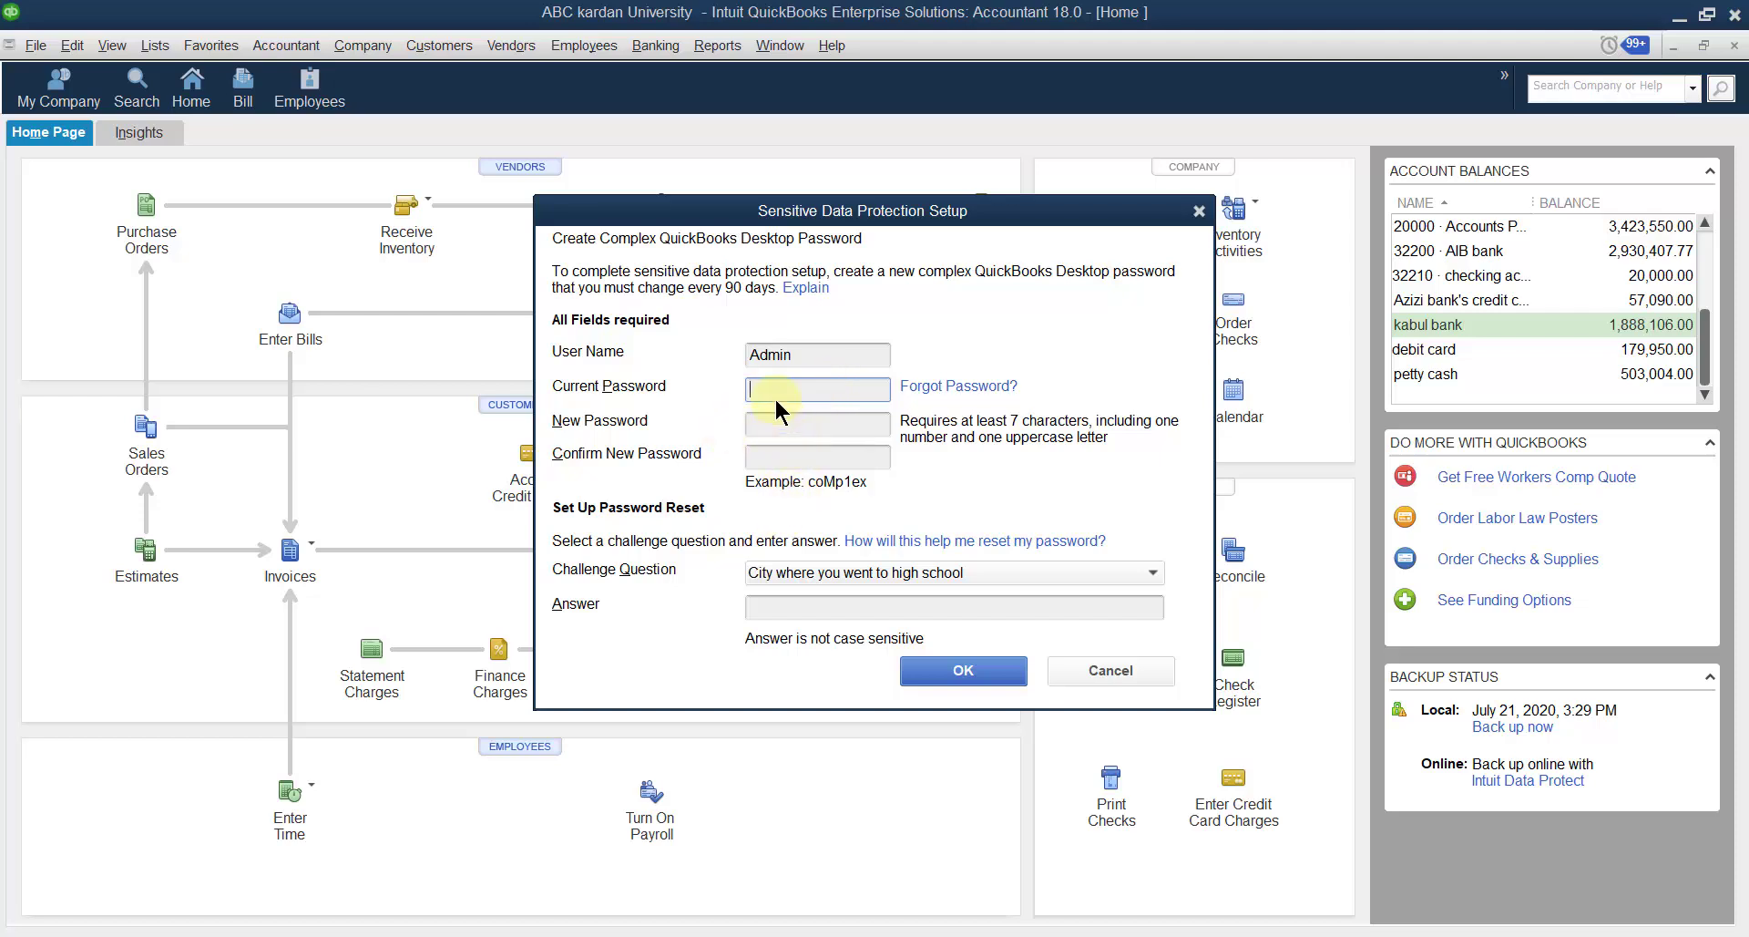
text(1234567890)
click(769, 422)
text(Admin)
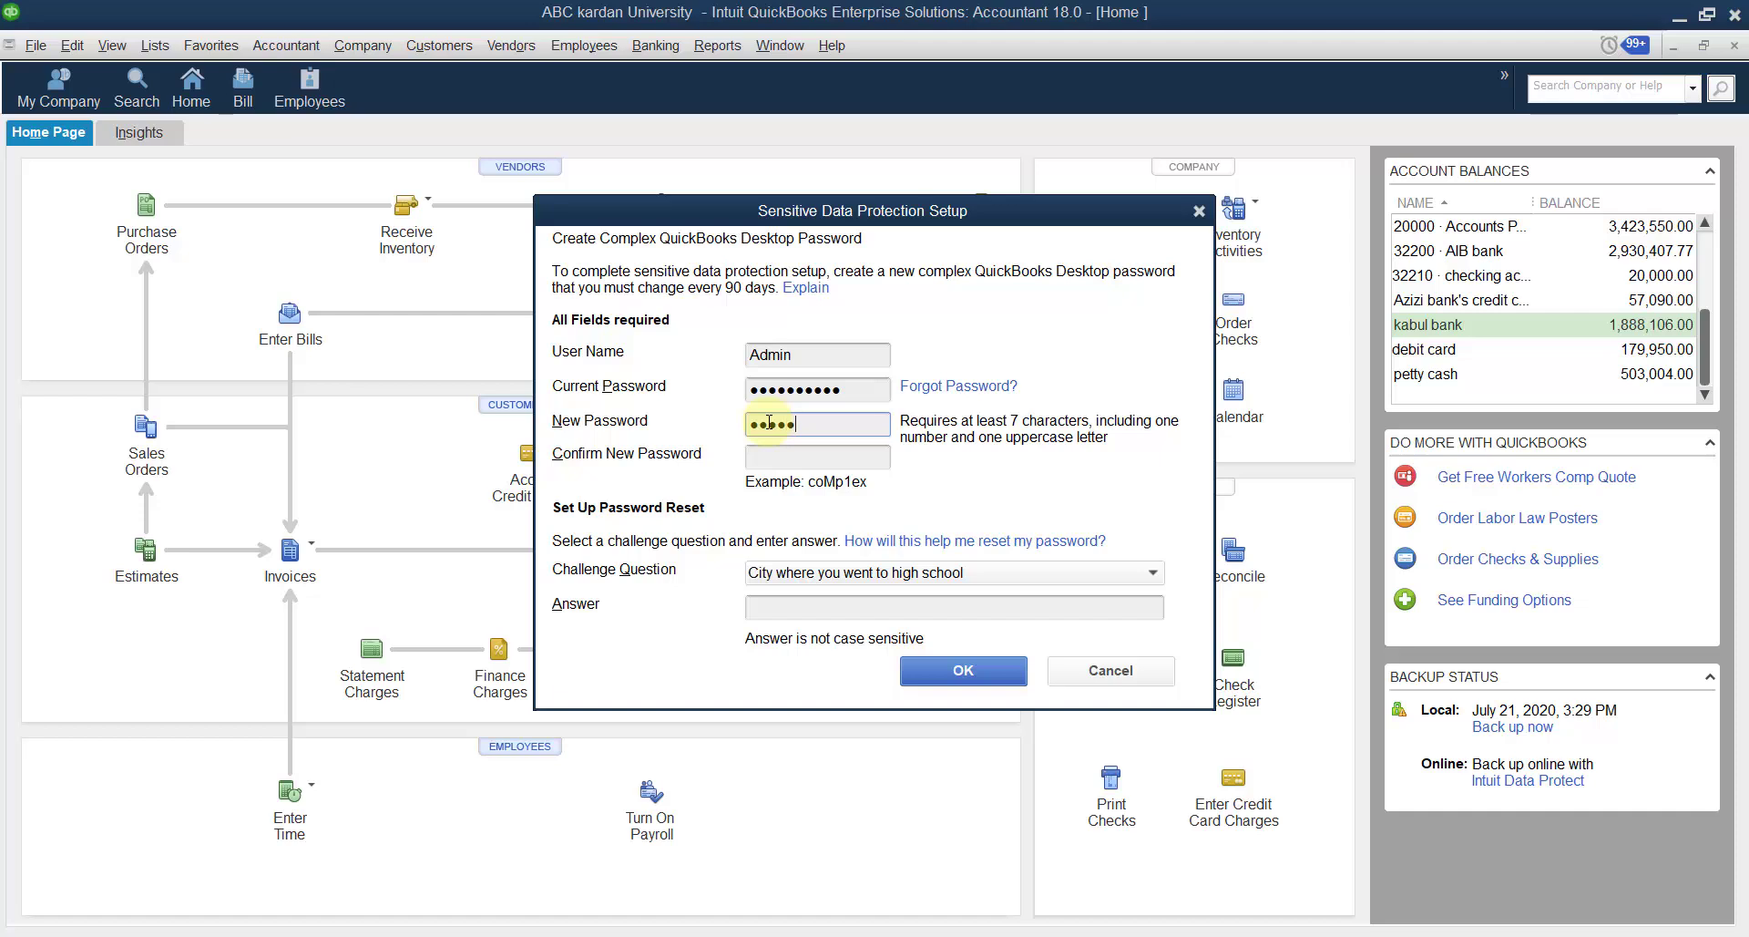
text(12345)
click(778, 459)
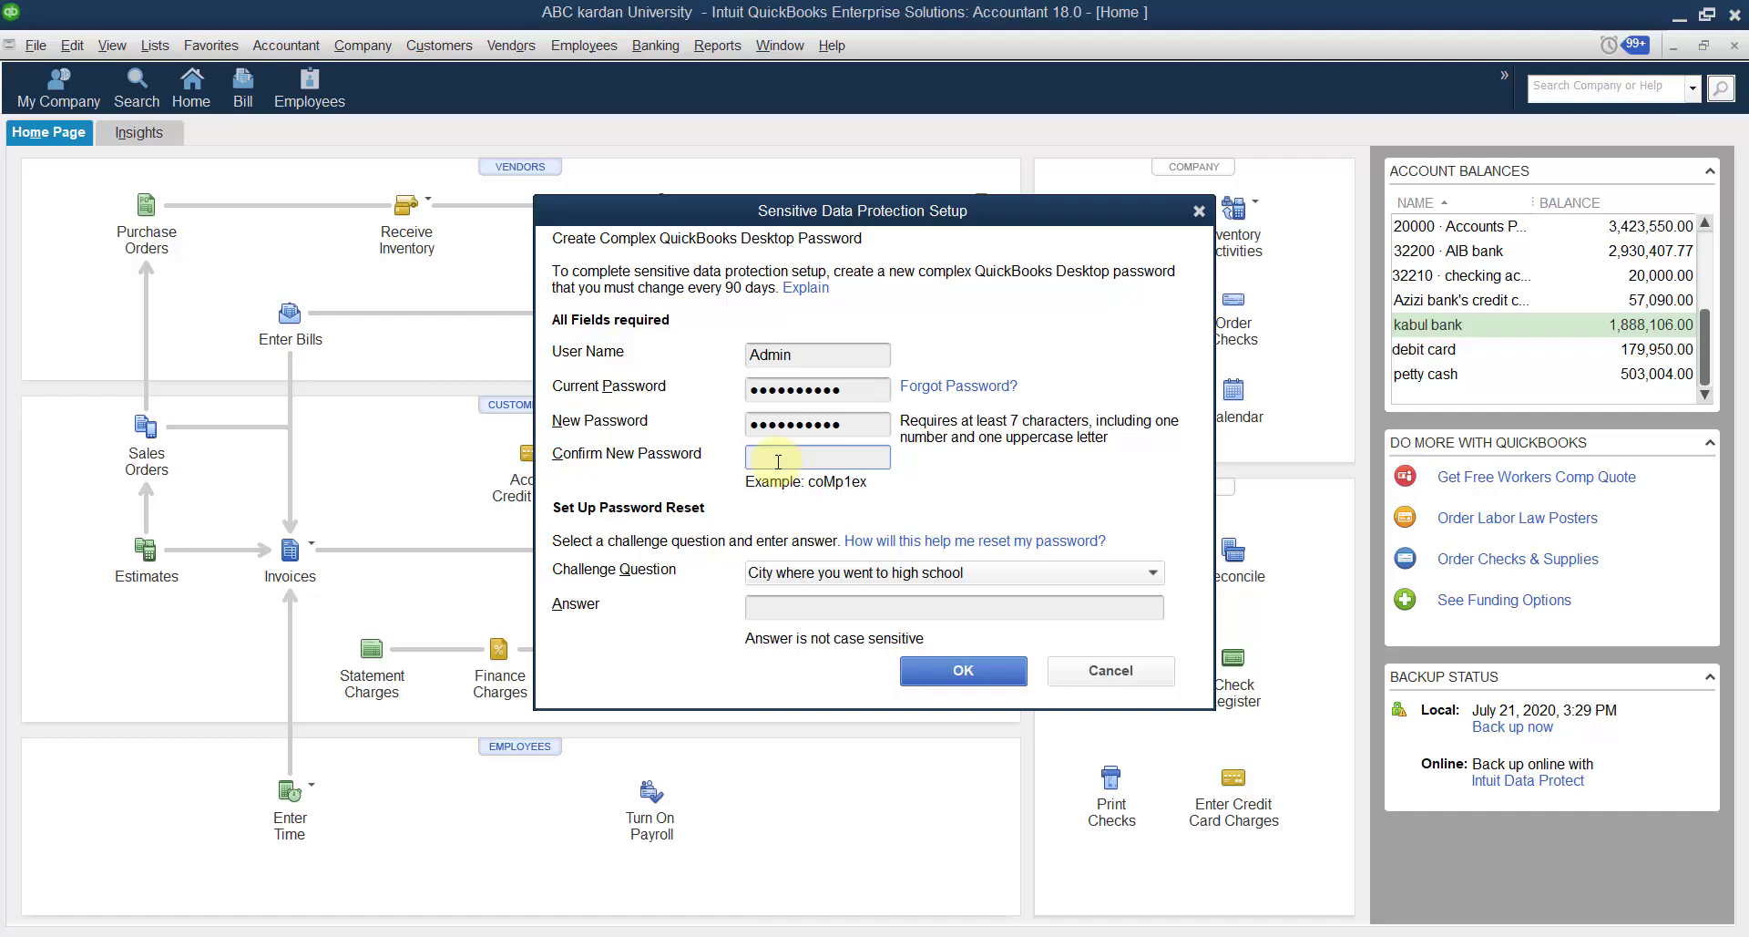
text(Admin123456)
Choose 'Name of your high school' as the challenge question and enter an answer.
click(1151, 570)
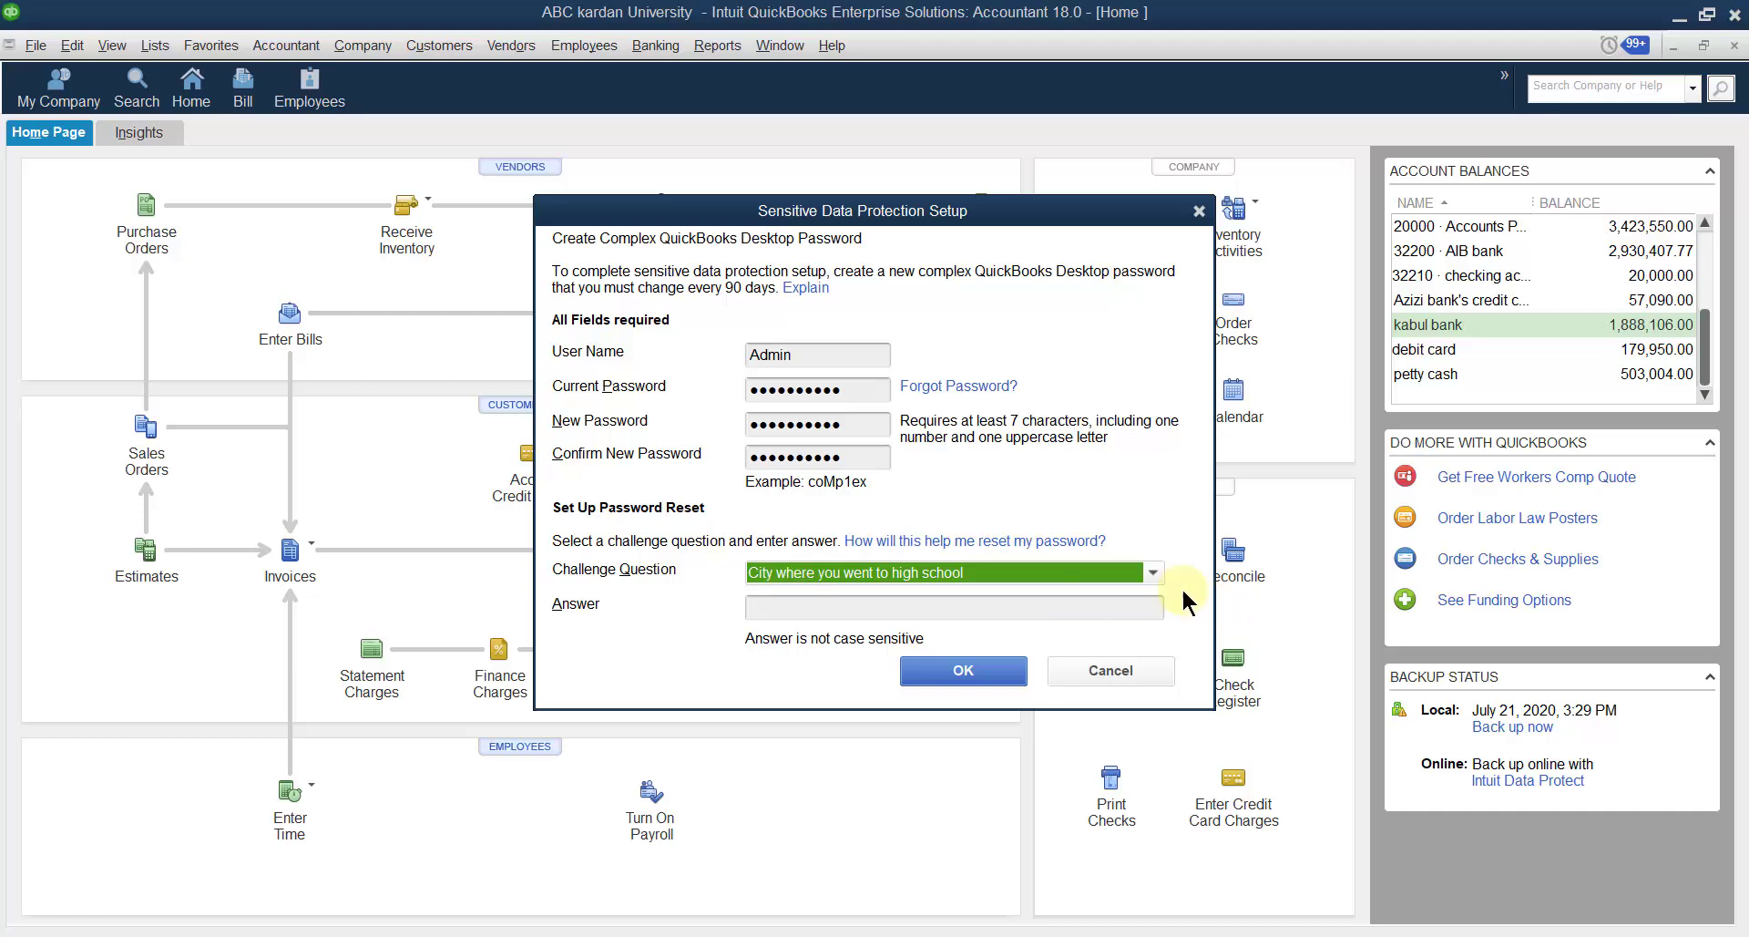
click(1152, 574)
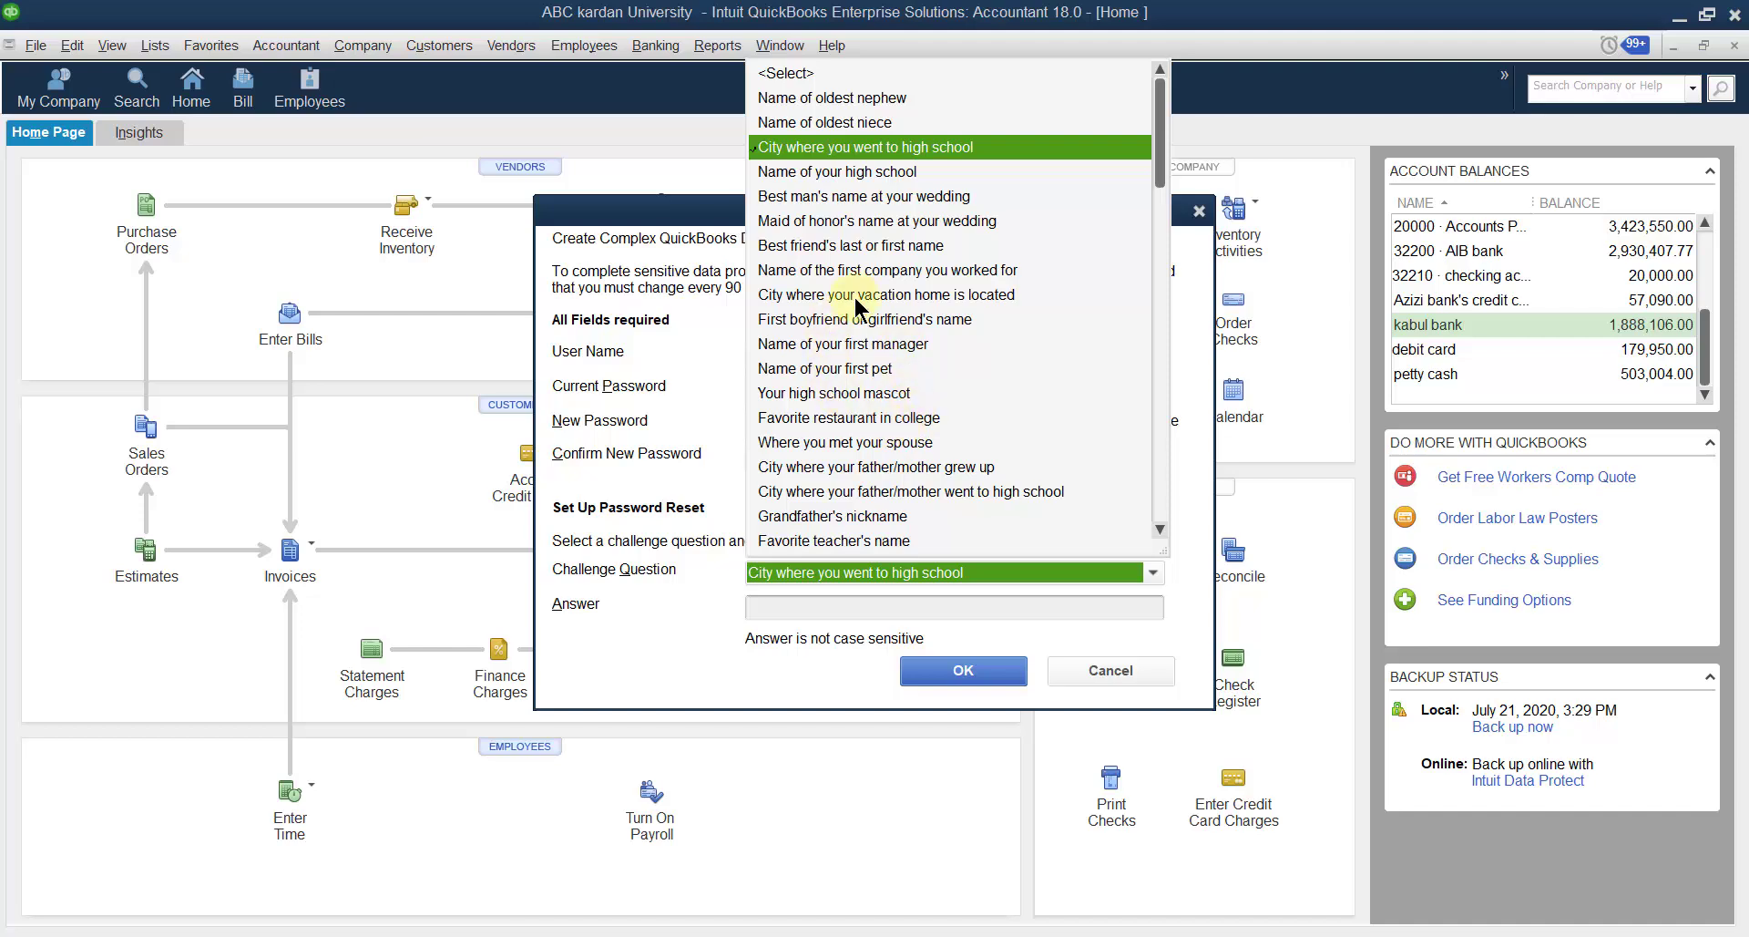
click(838, 172)
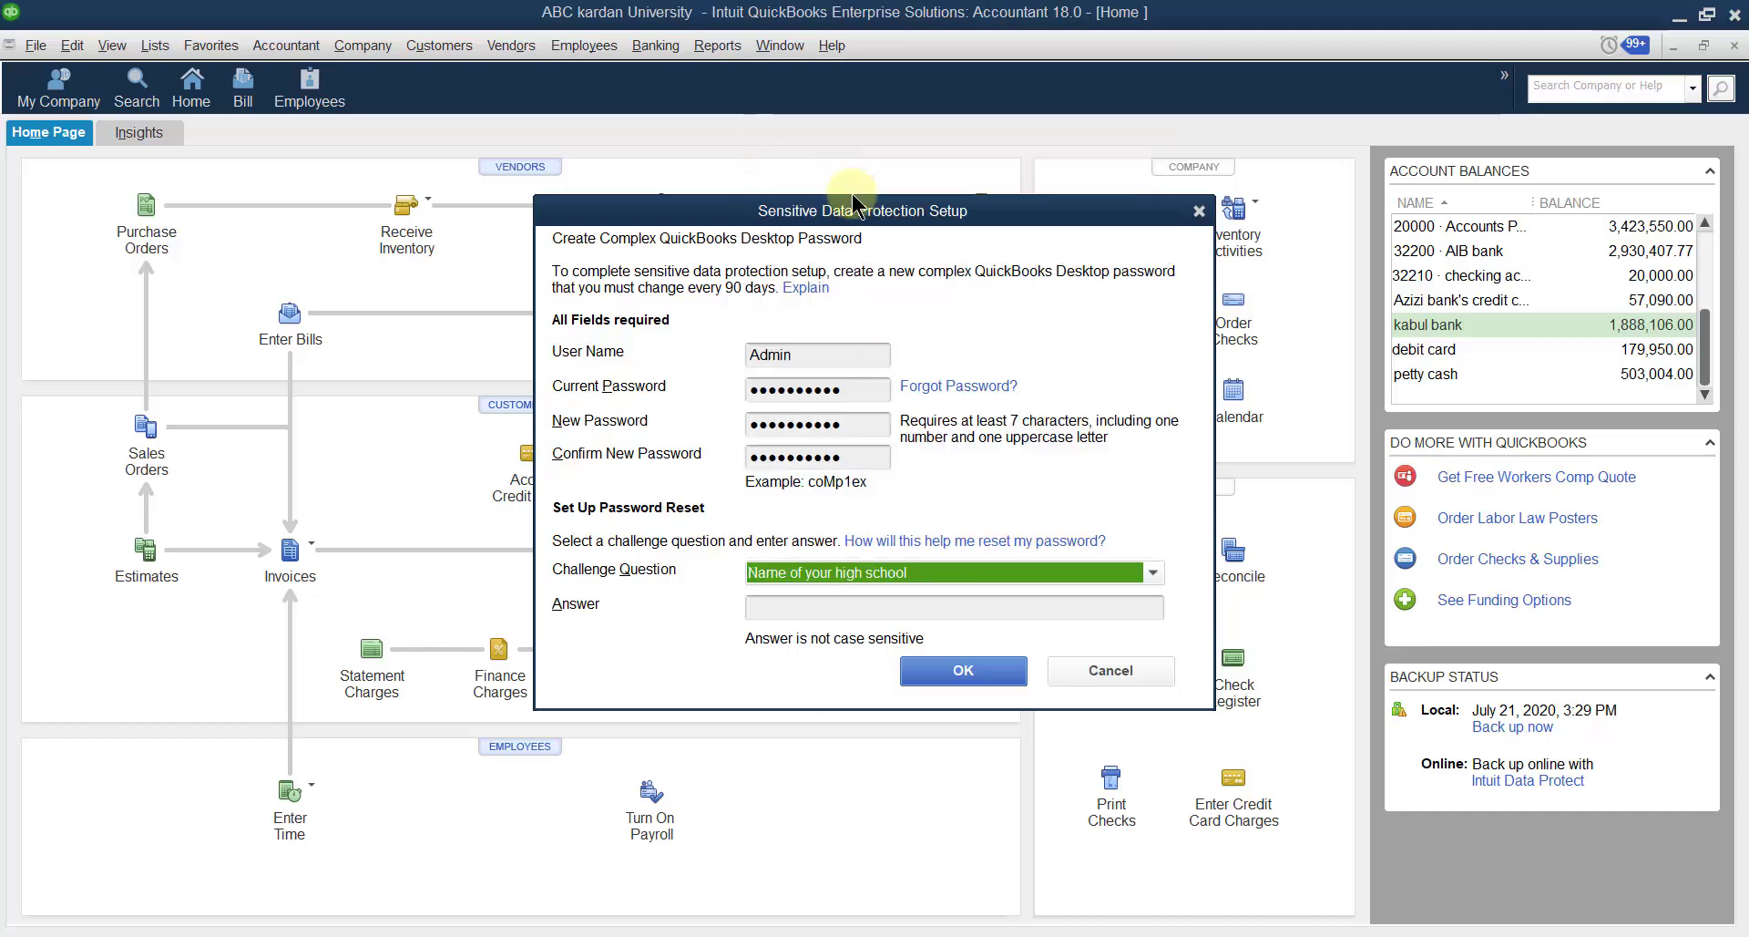
click(801, 601)
text(a)
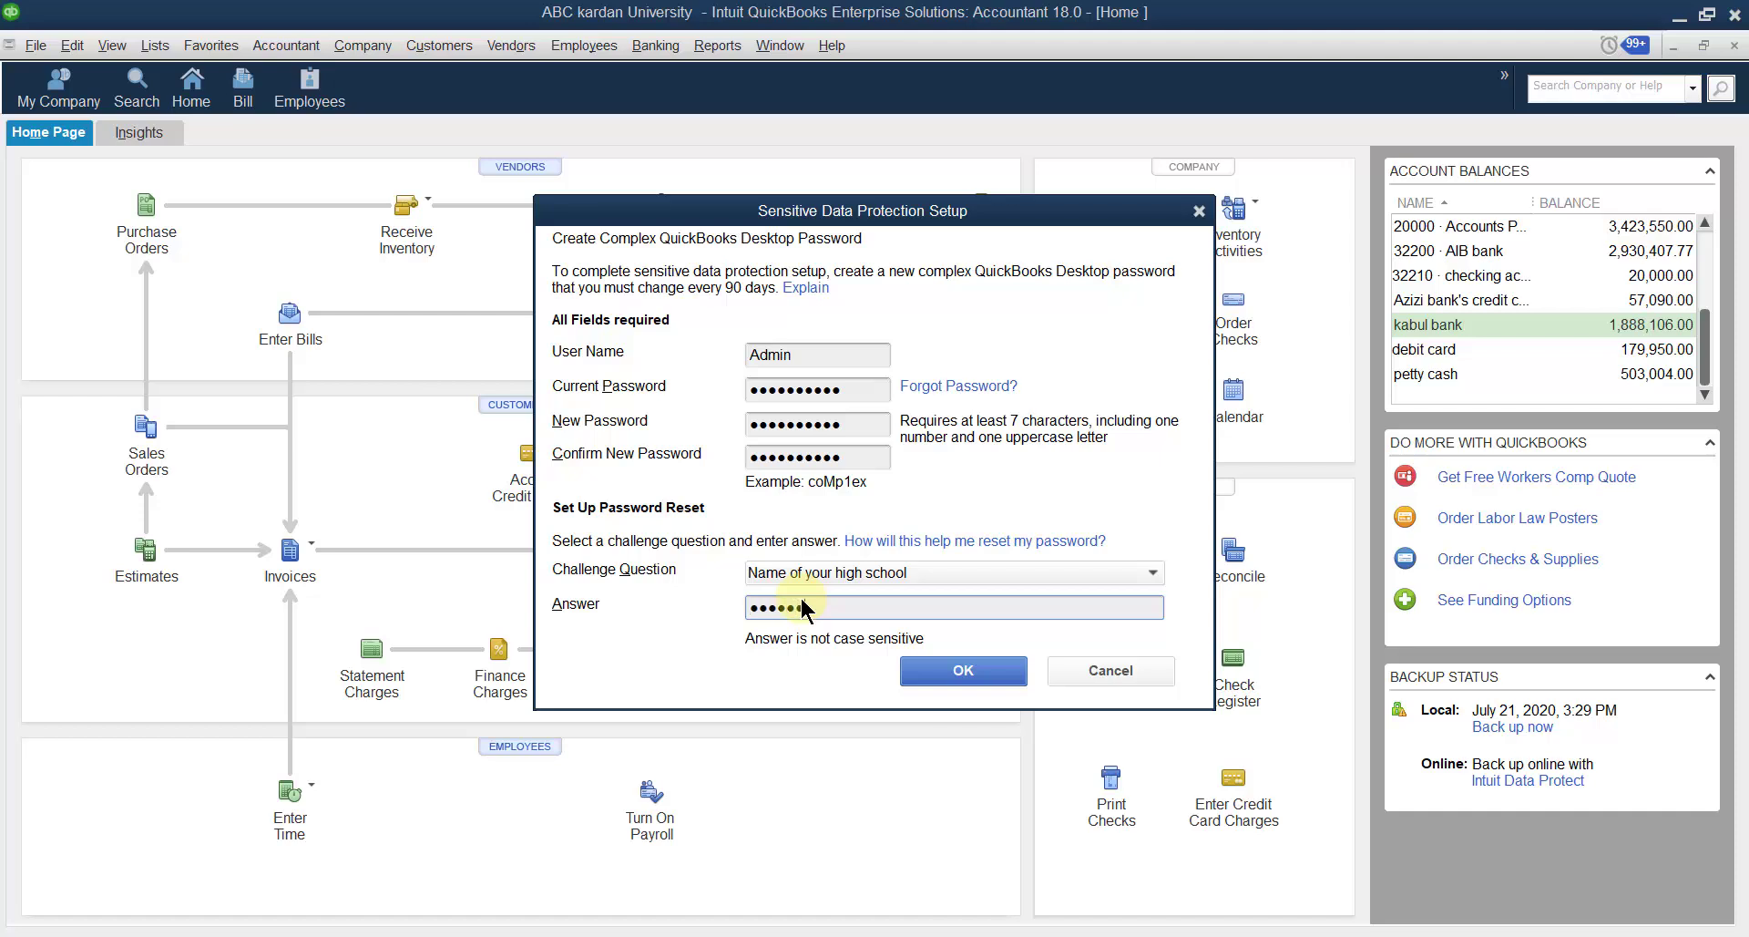
Resubmit the protection setup after correcting the rejected current password.
click(963, 672)
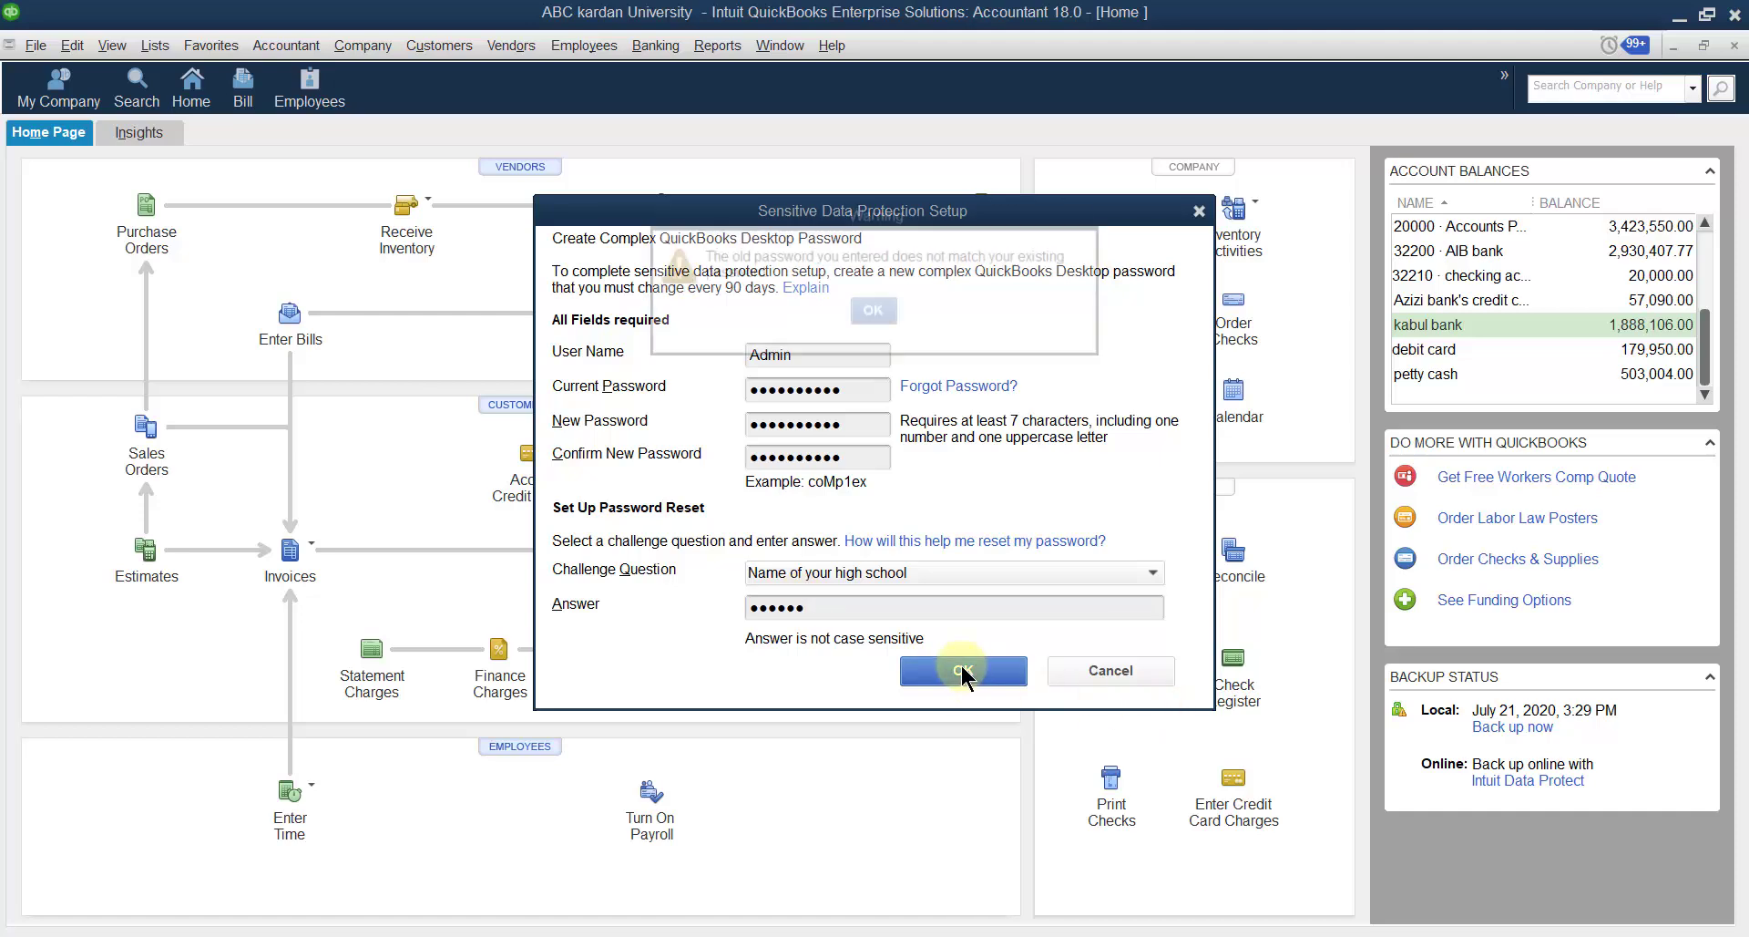
click(860, 313)
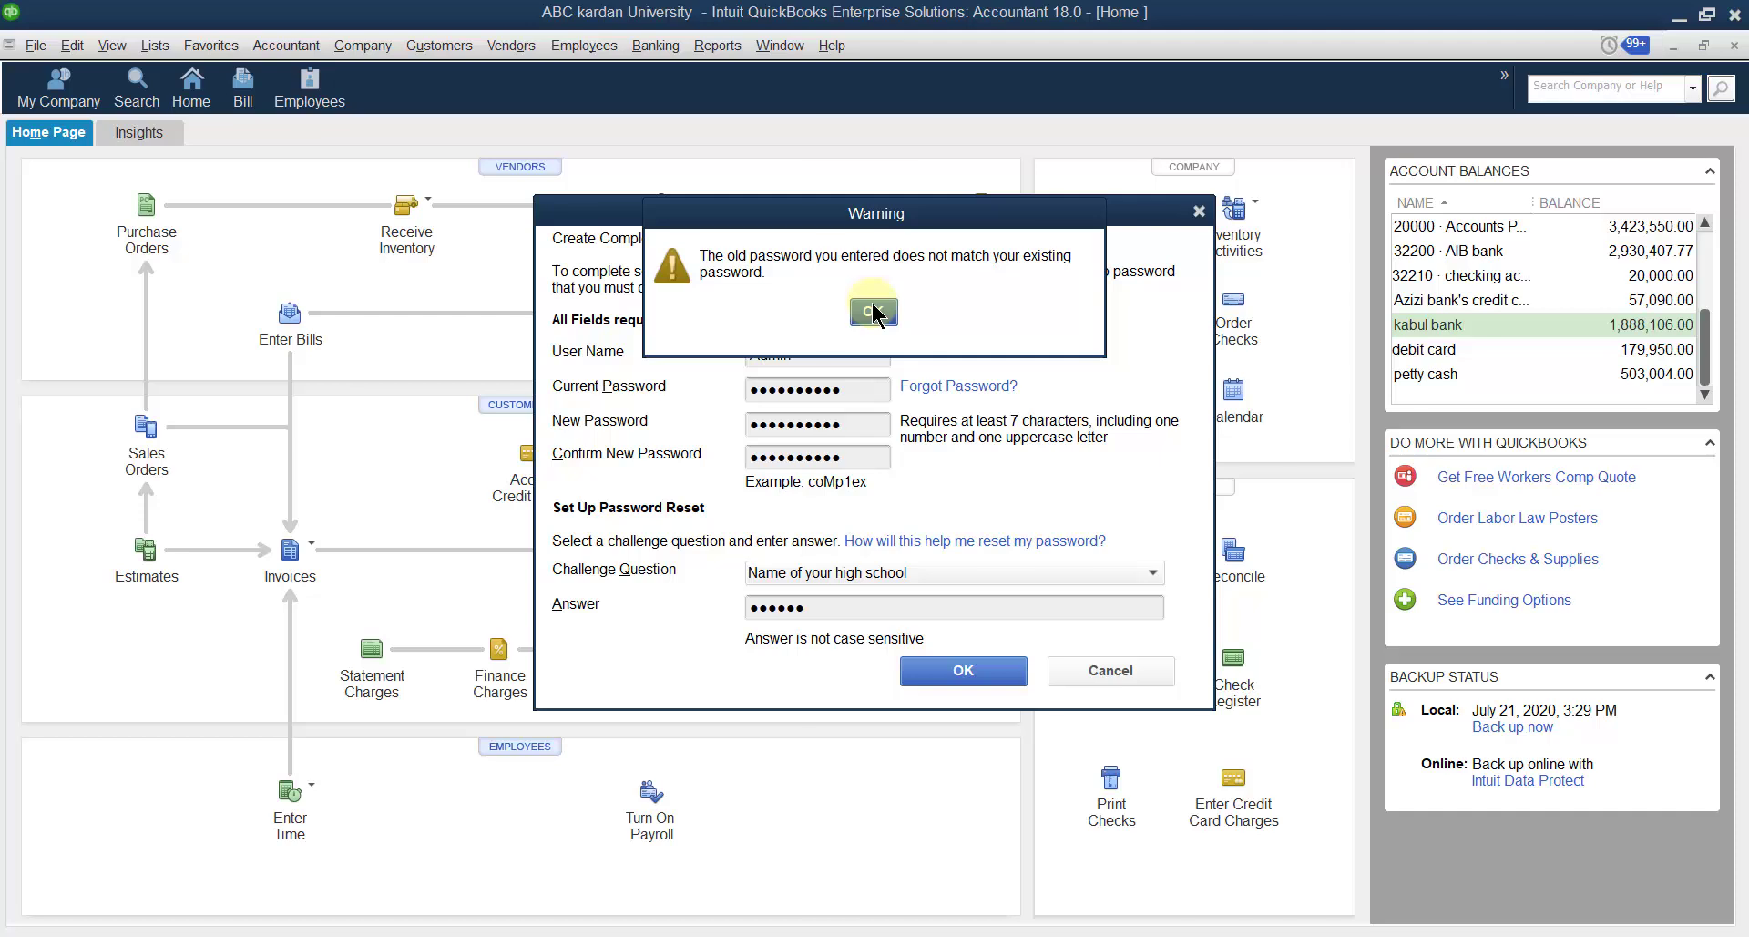
click(872, 312)
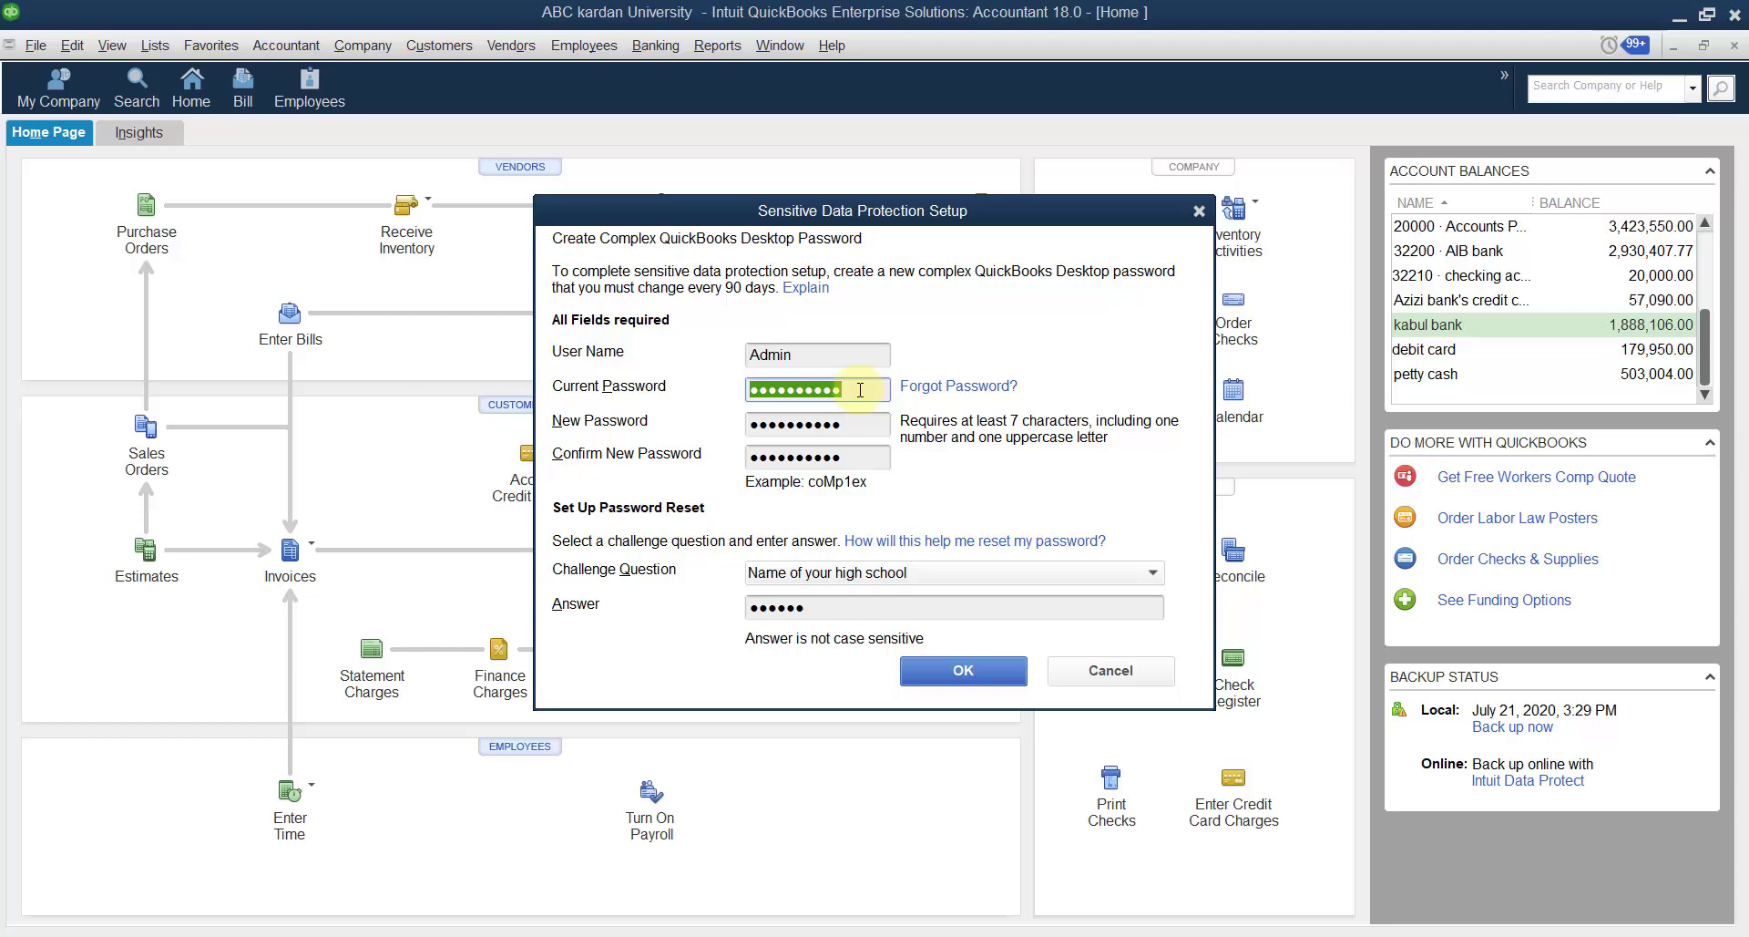
key(BackSpace)
key(Caps_Lock)
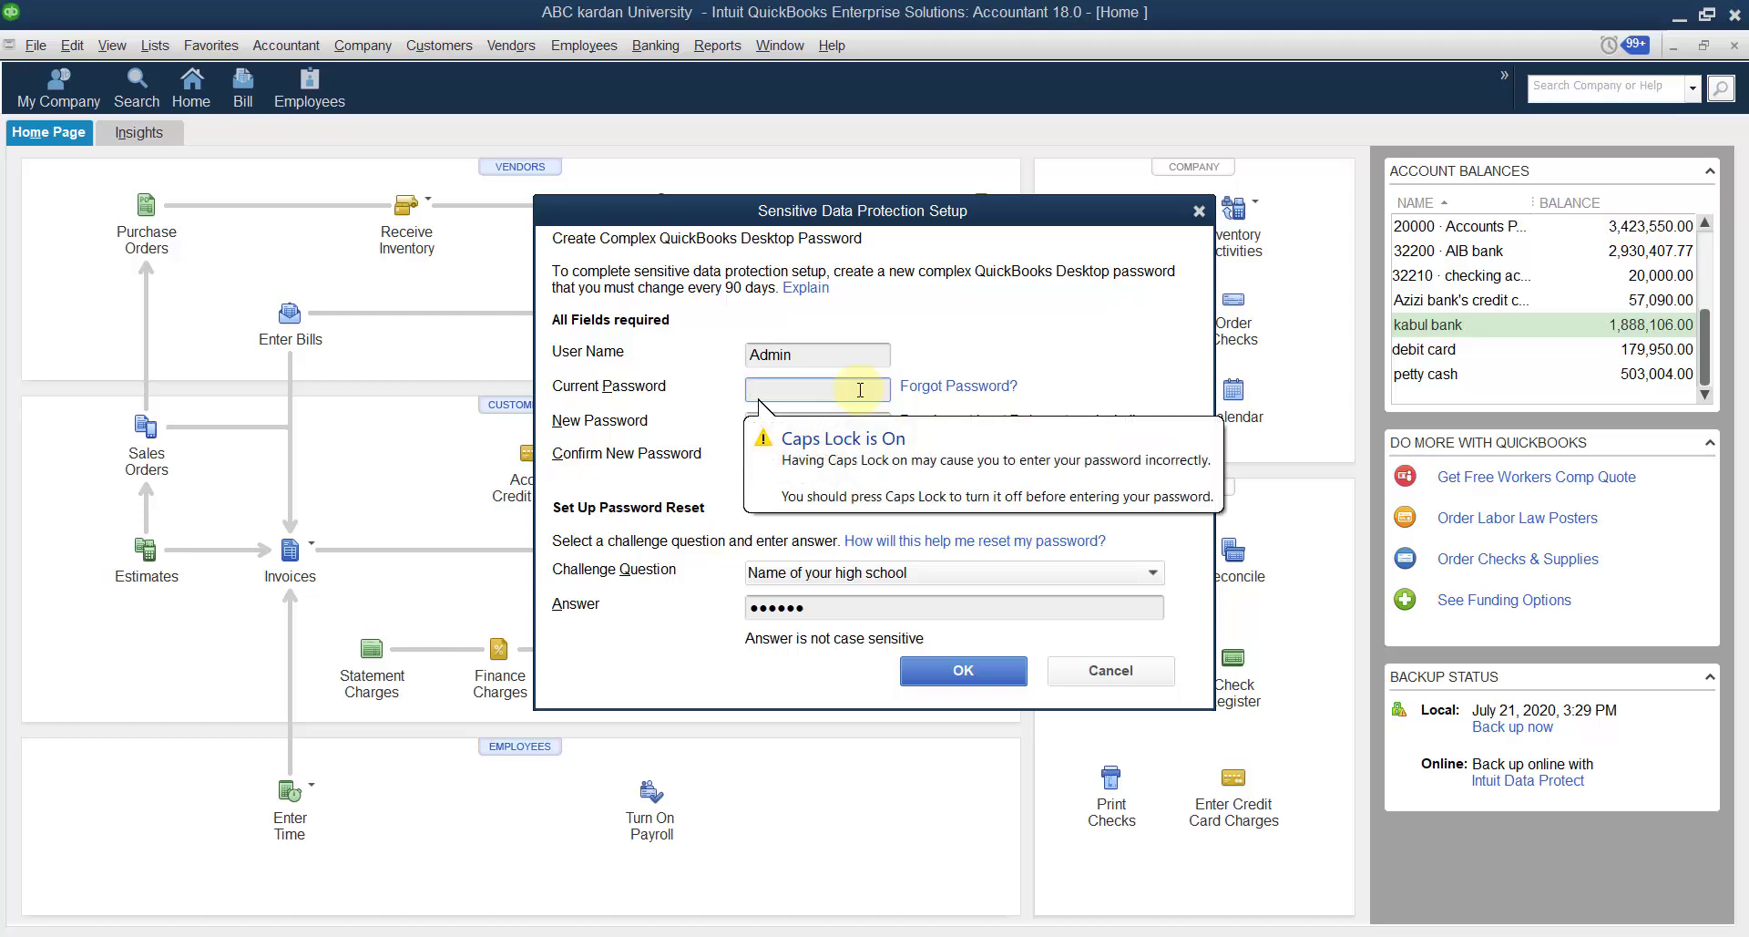
text(A)
text(••)
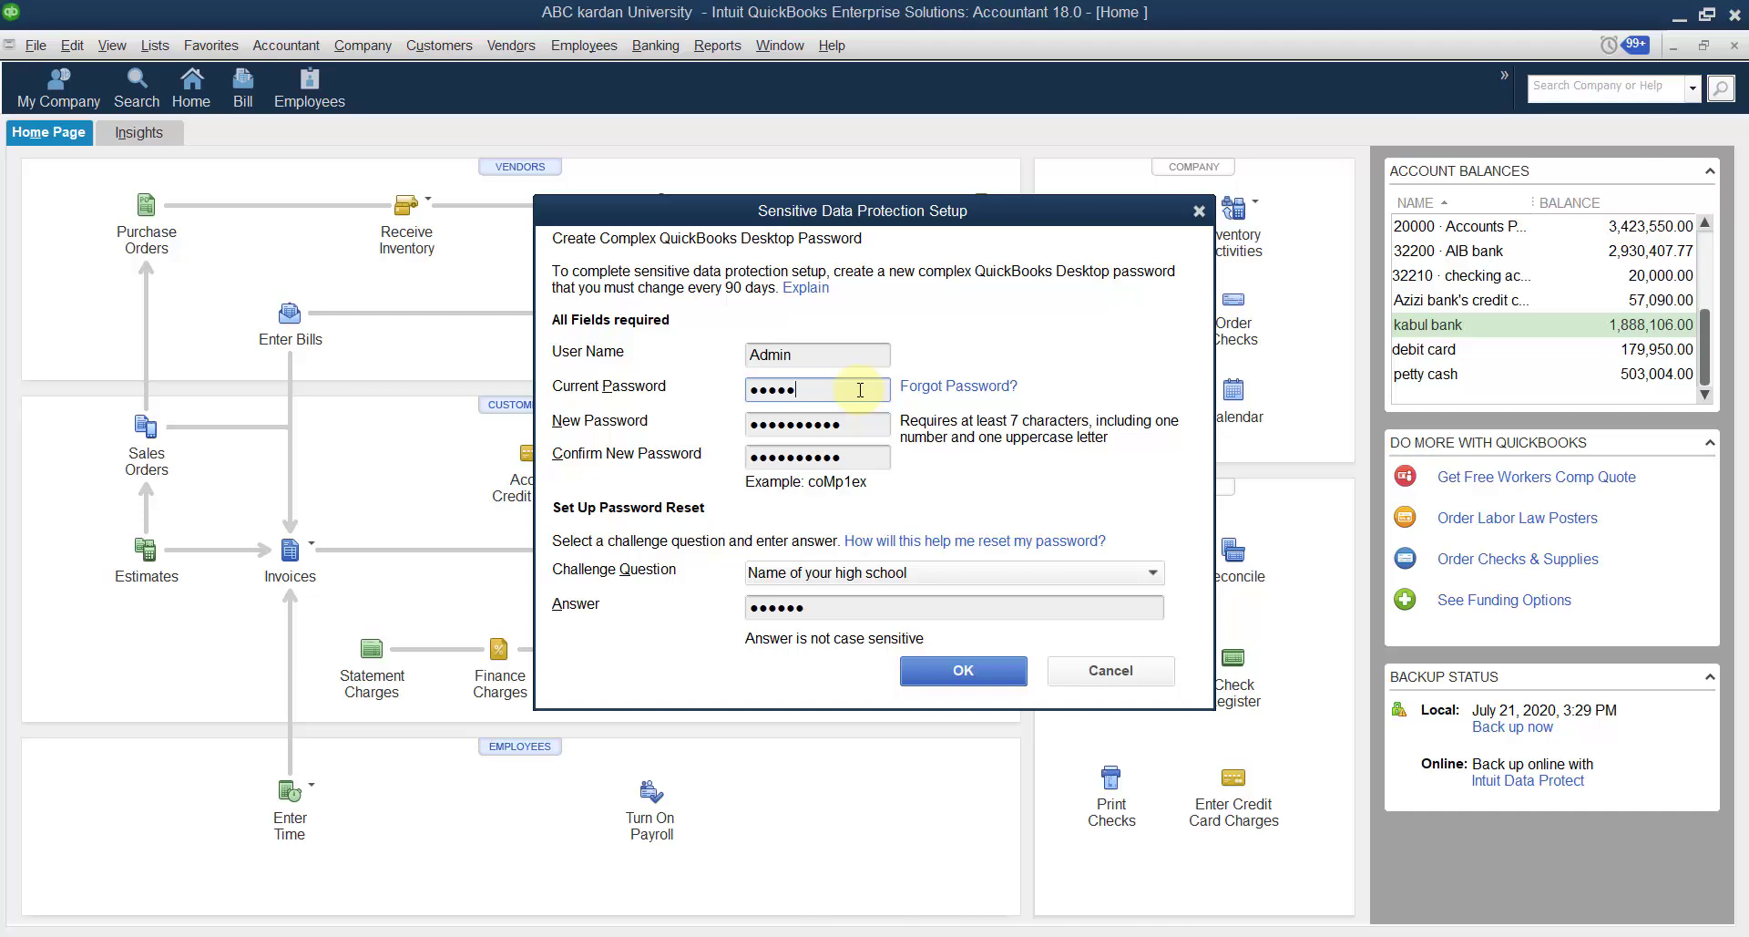
text(•••••)
click(962, 672)
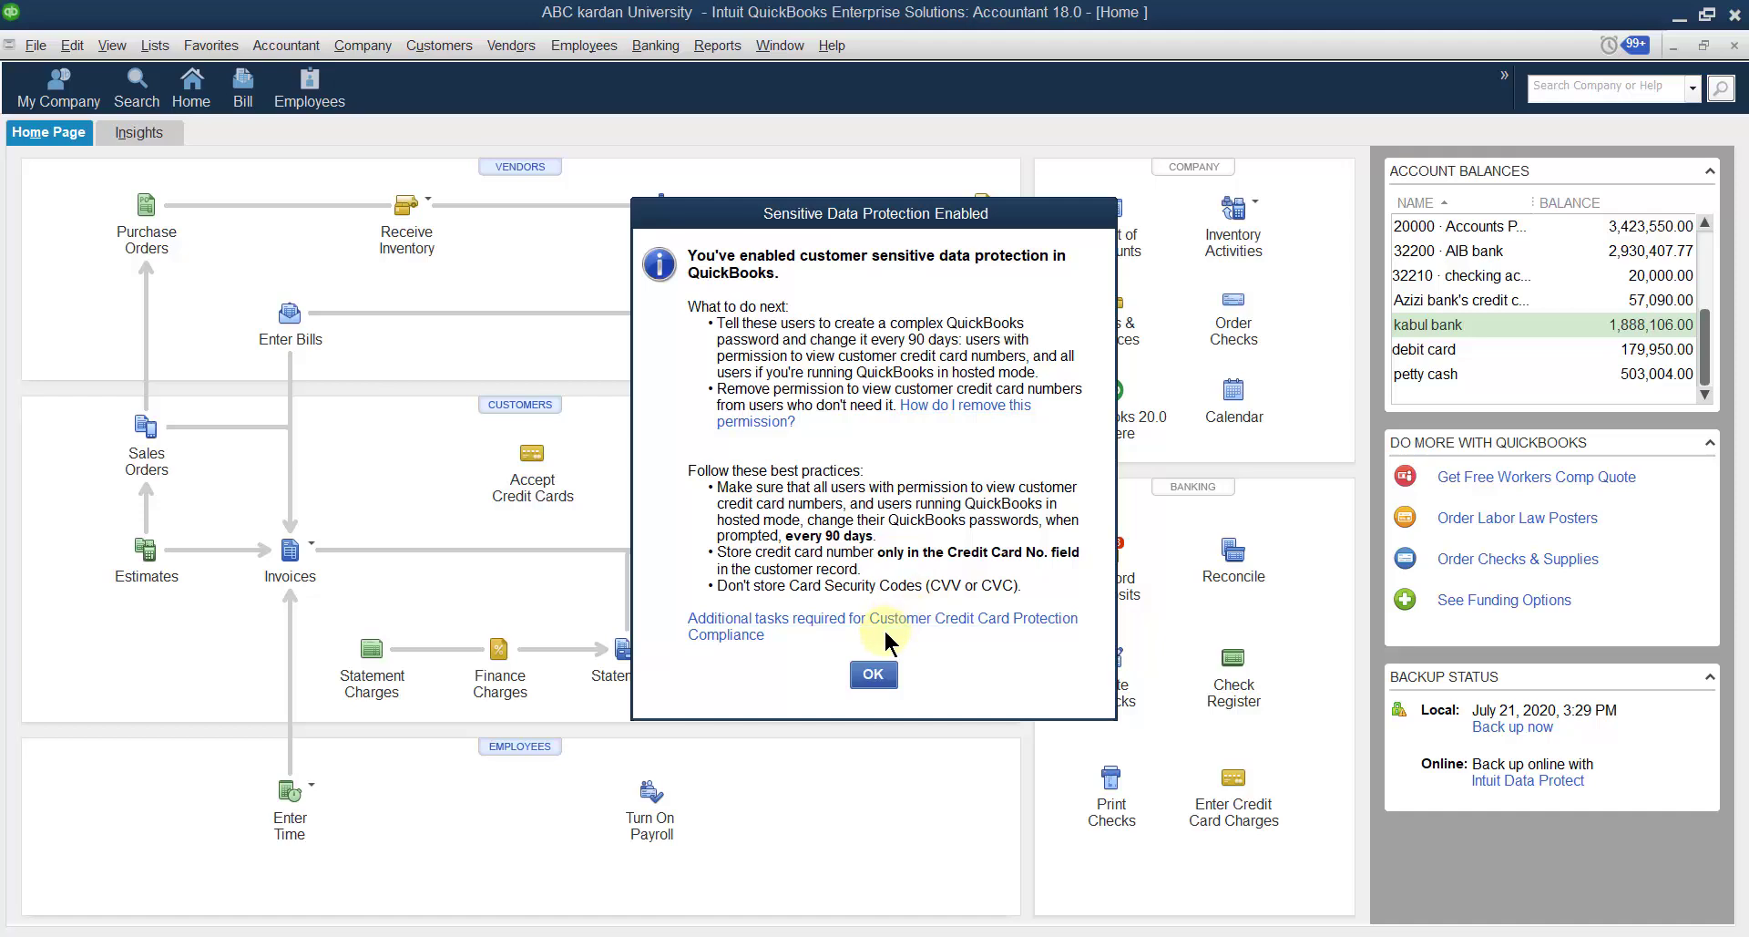
Dismiss the protection confirmation and choose Enter All Later for the memorized bills.
click(872, 674)
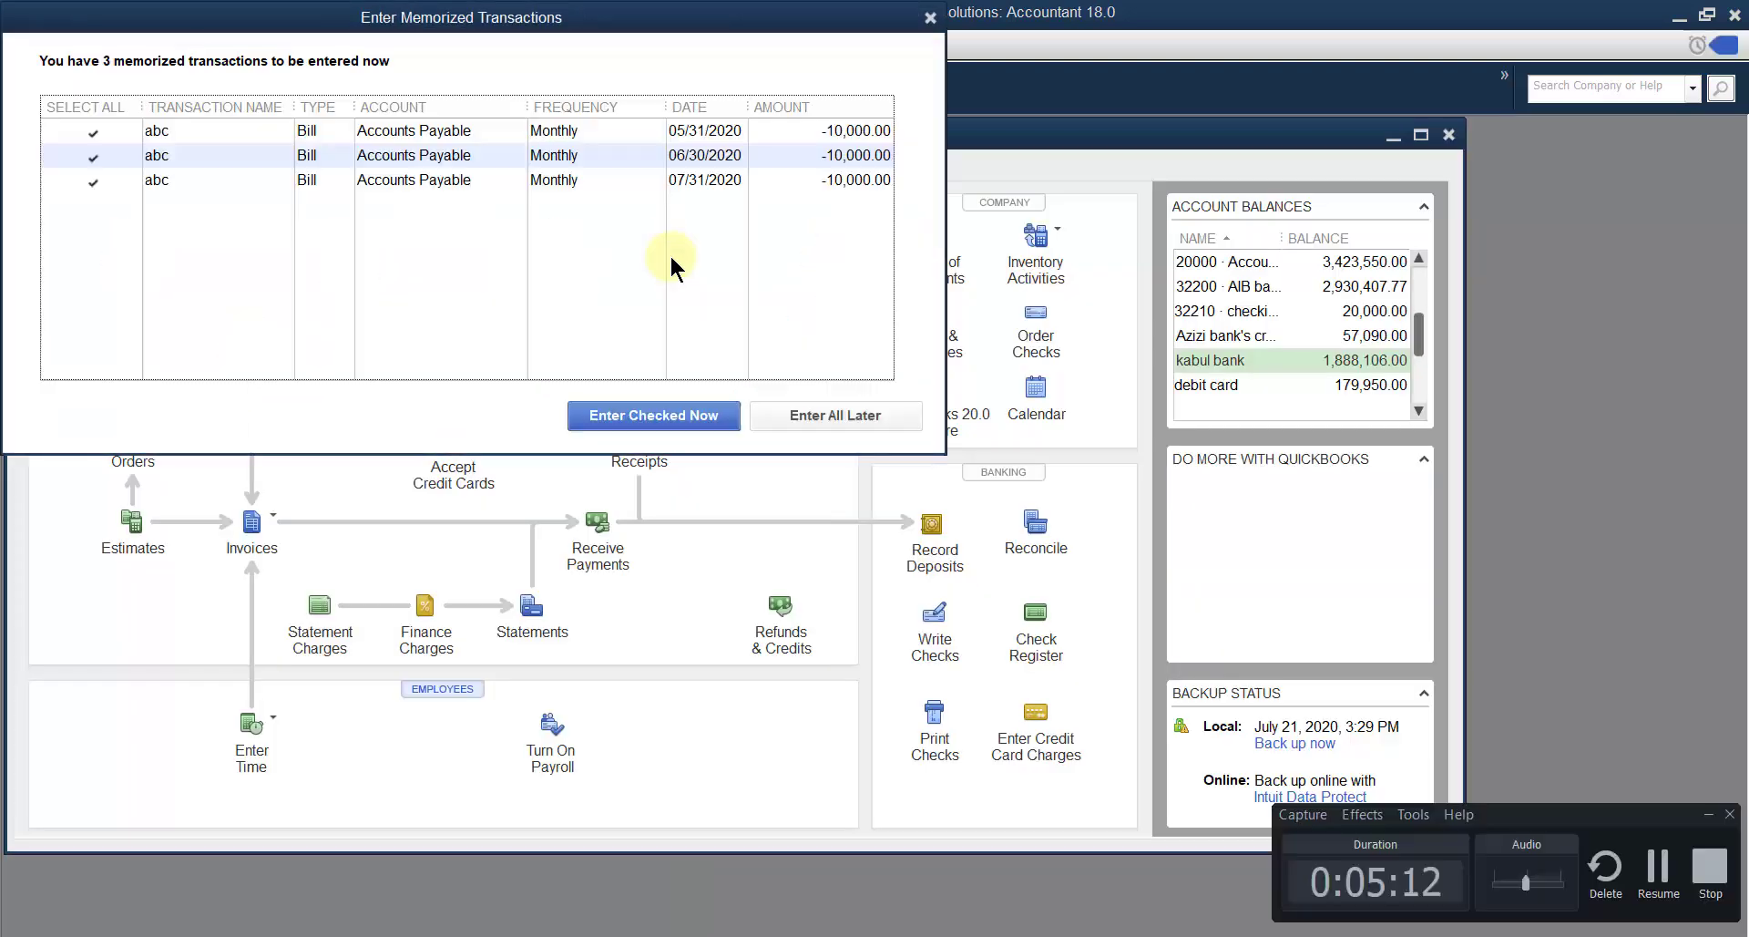
click(836, 411)
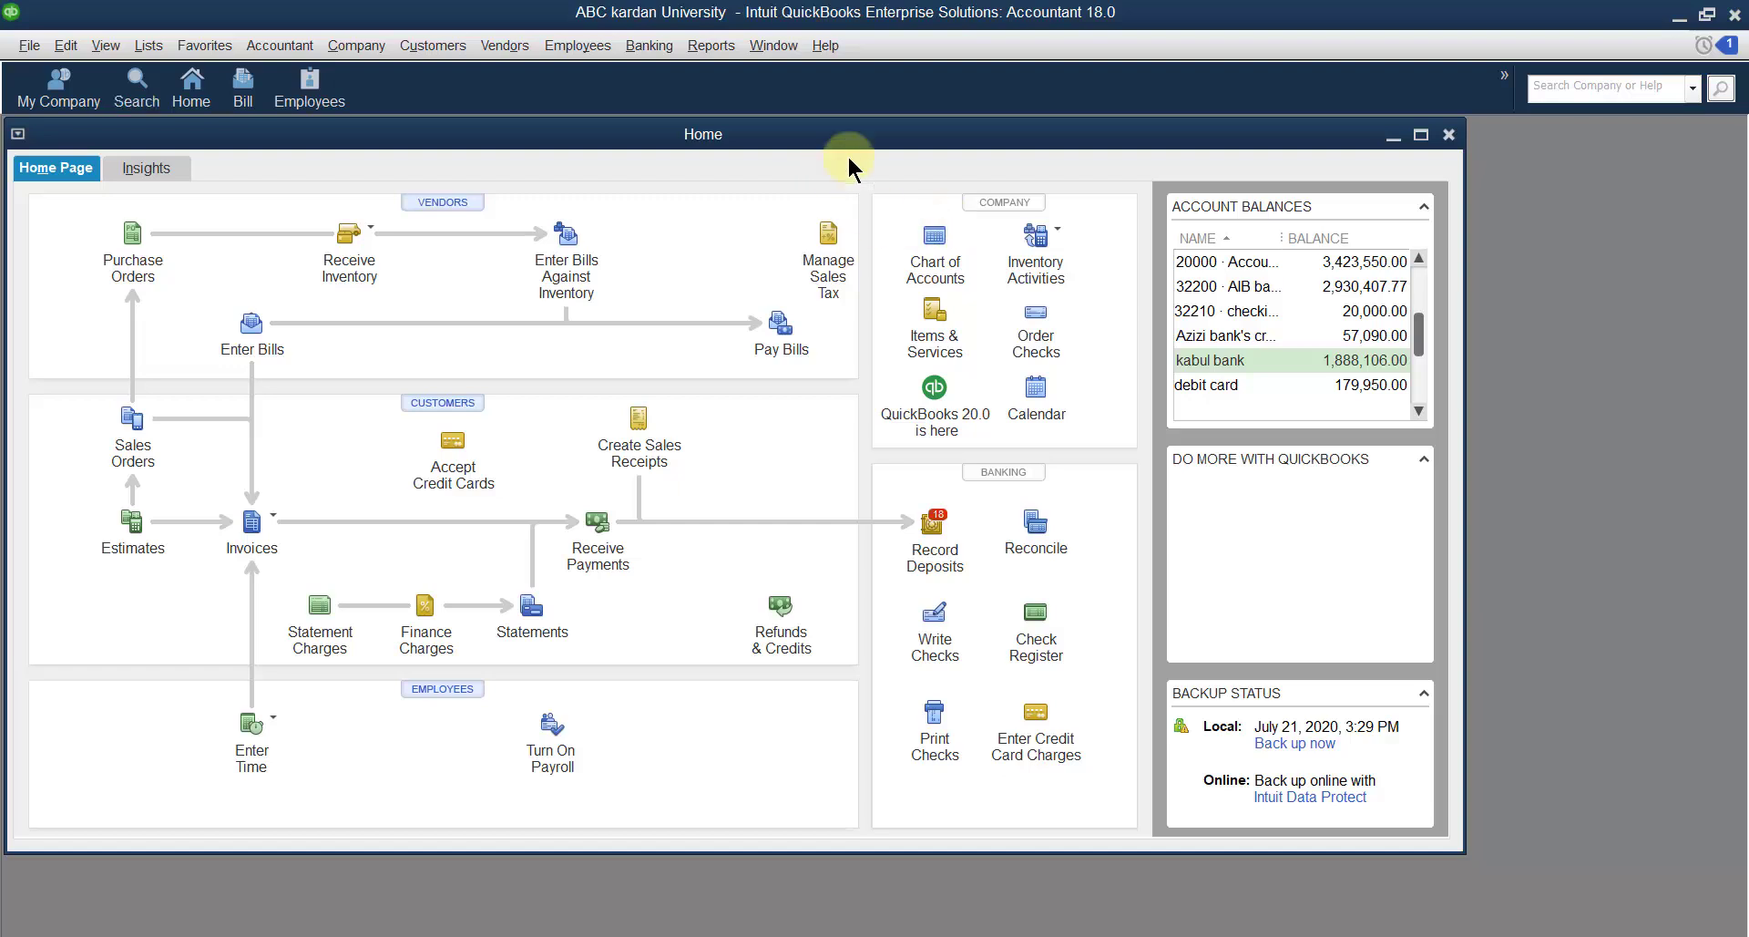
Maximize the Home page and open Company > Change Your Password for Admin.
double_click(1206, 137)
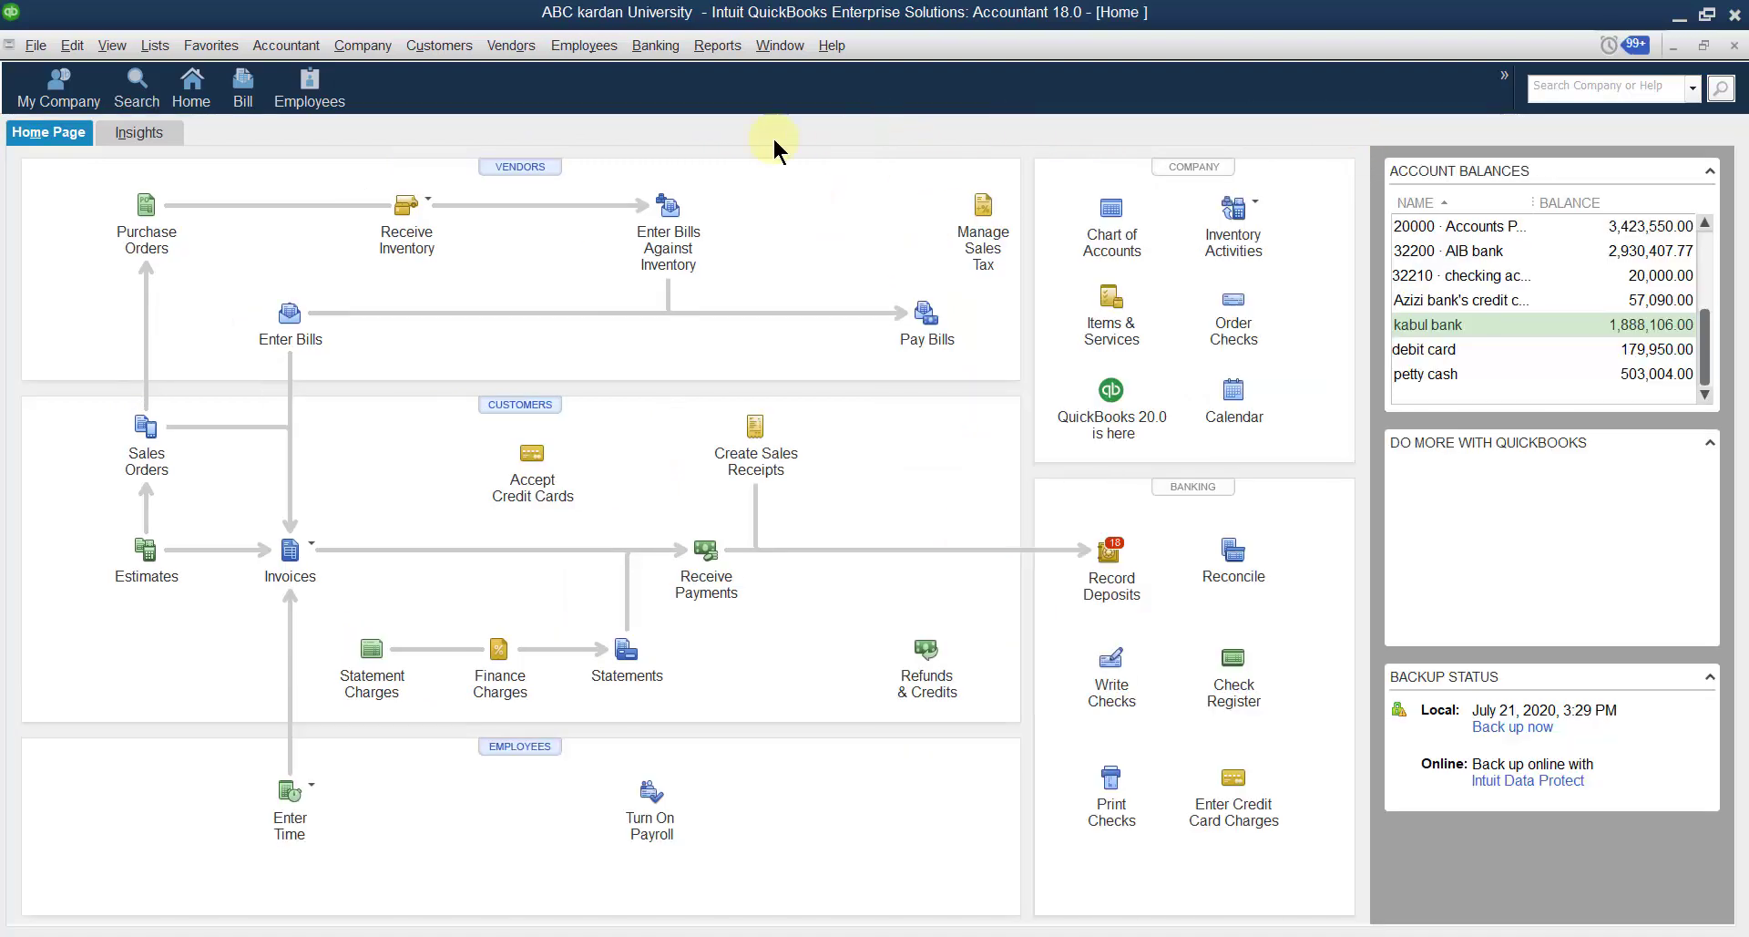
click(360, 46)
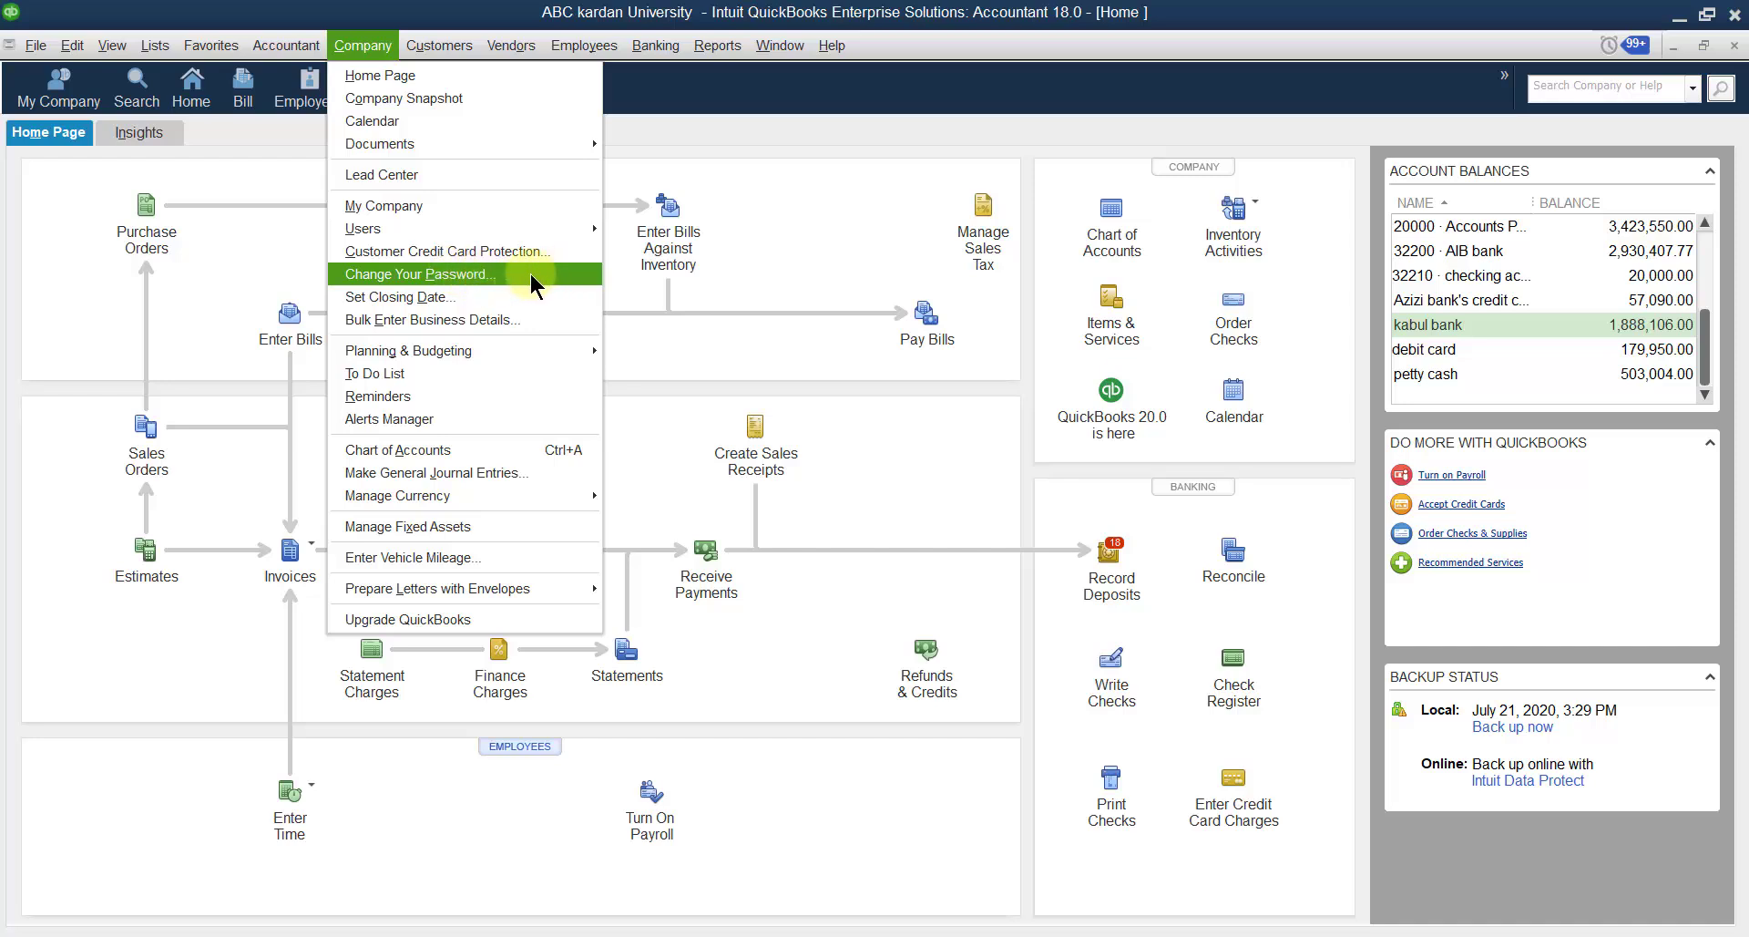
click(426, 277)
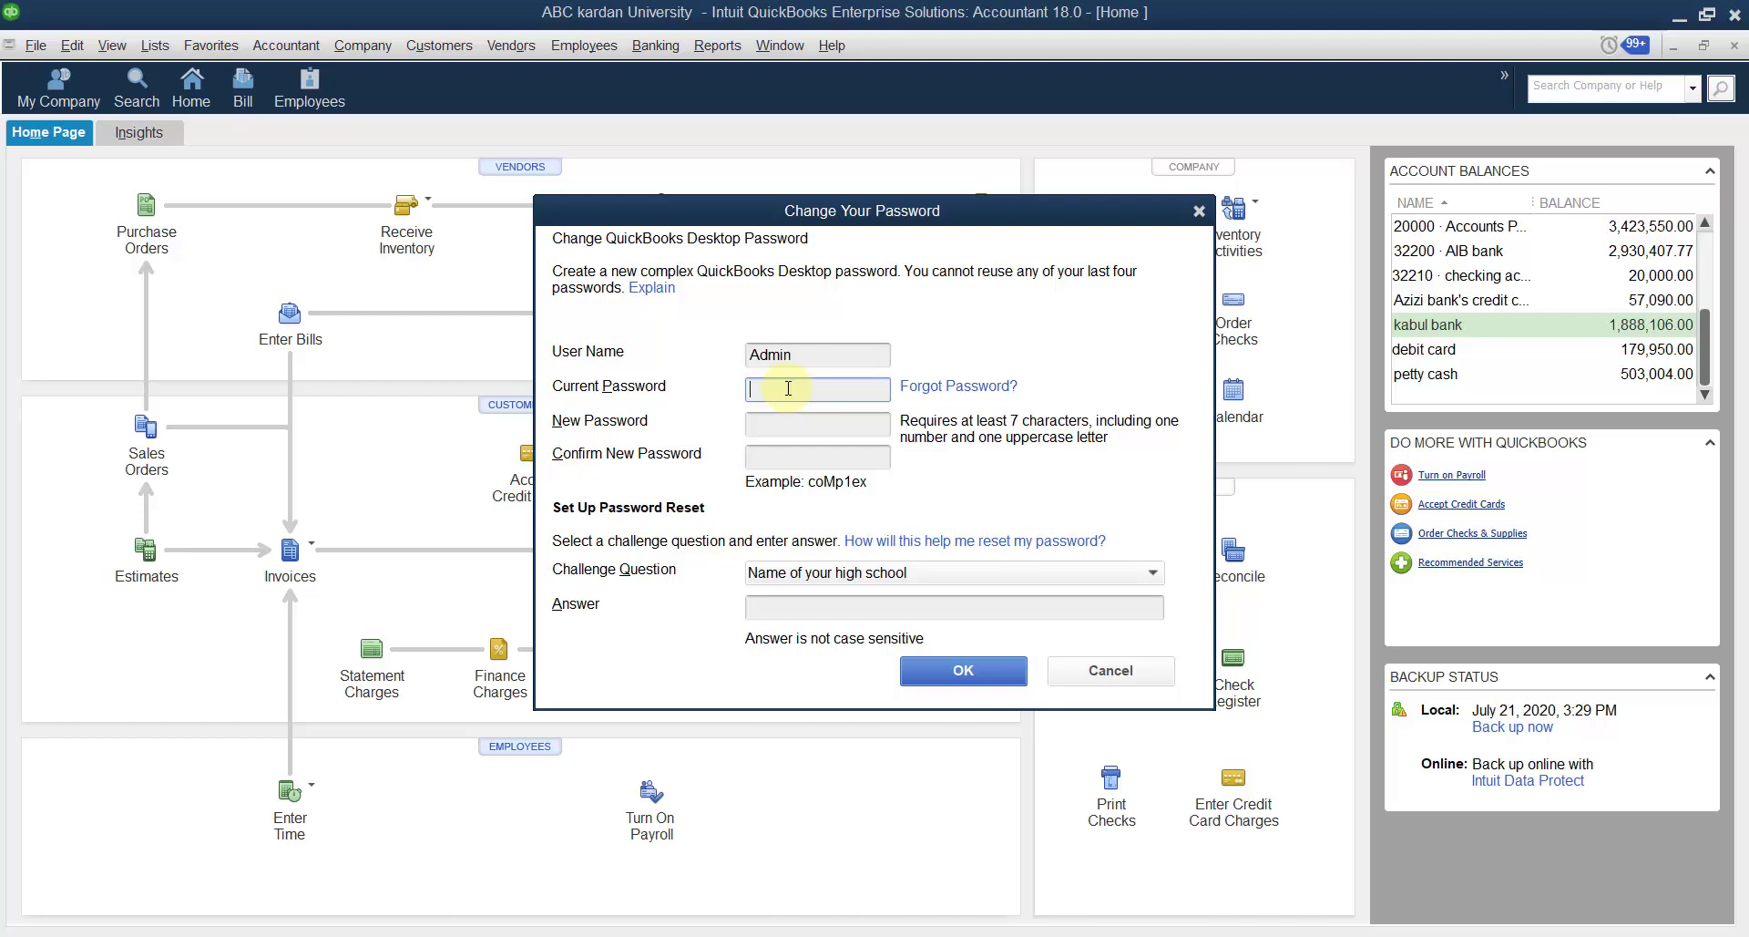
Enter the current password, a confirmed new password and the challenge answer.
text(1234567890)
click(770, 424)
key(Caps_Lock)
text(ABC)
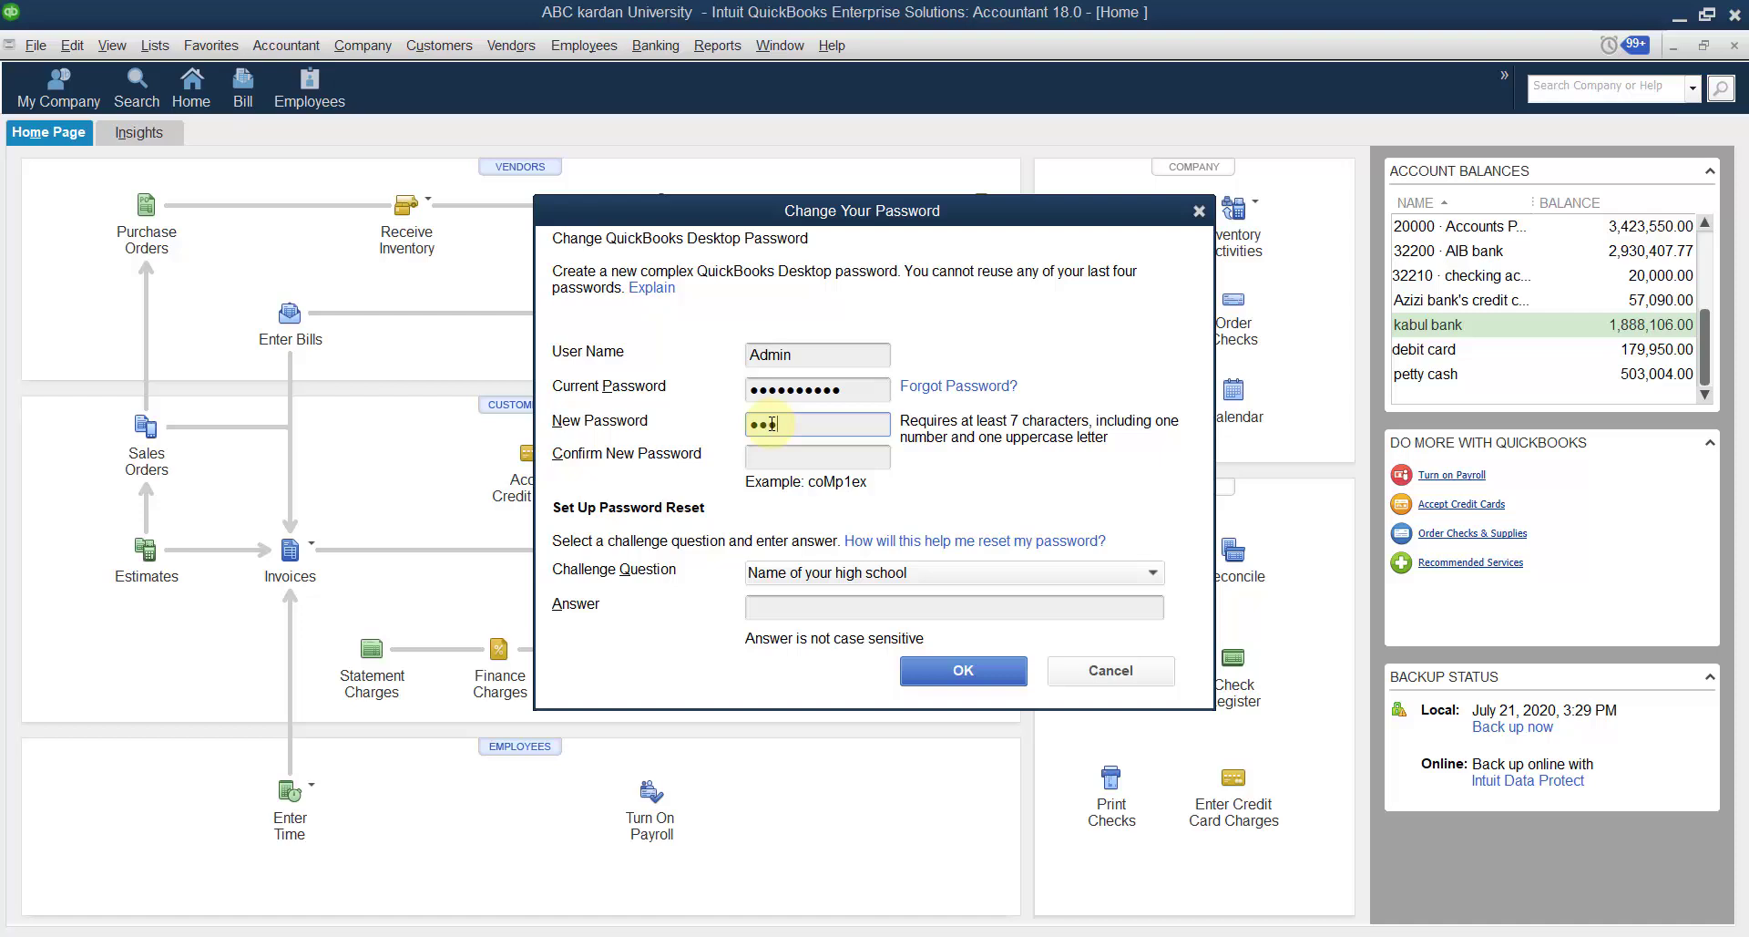
text(1234567)
click(775, 461)
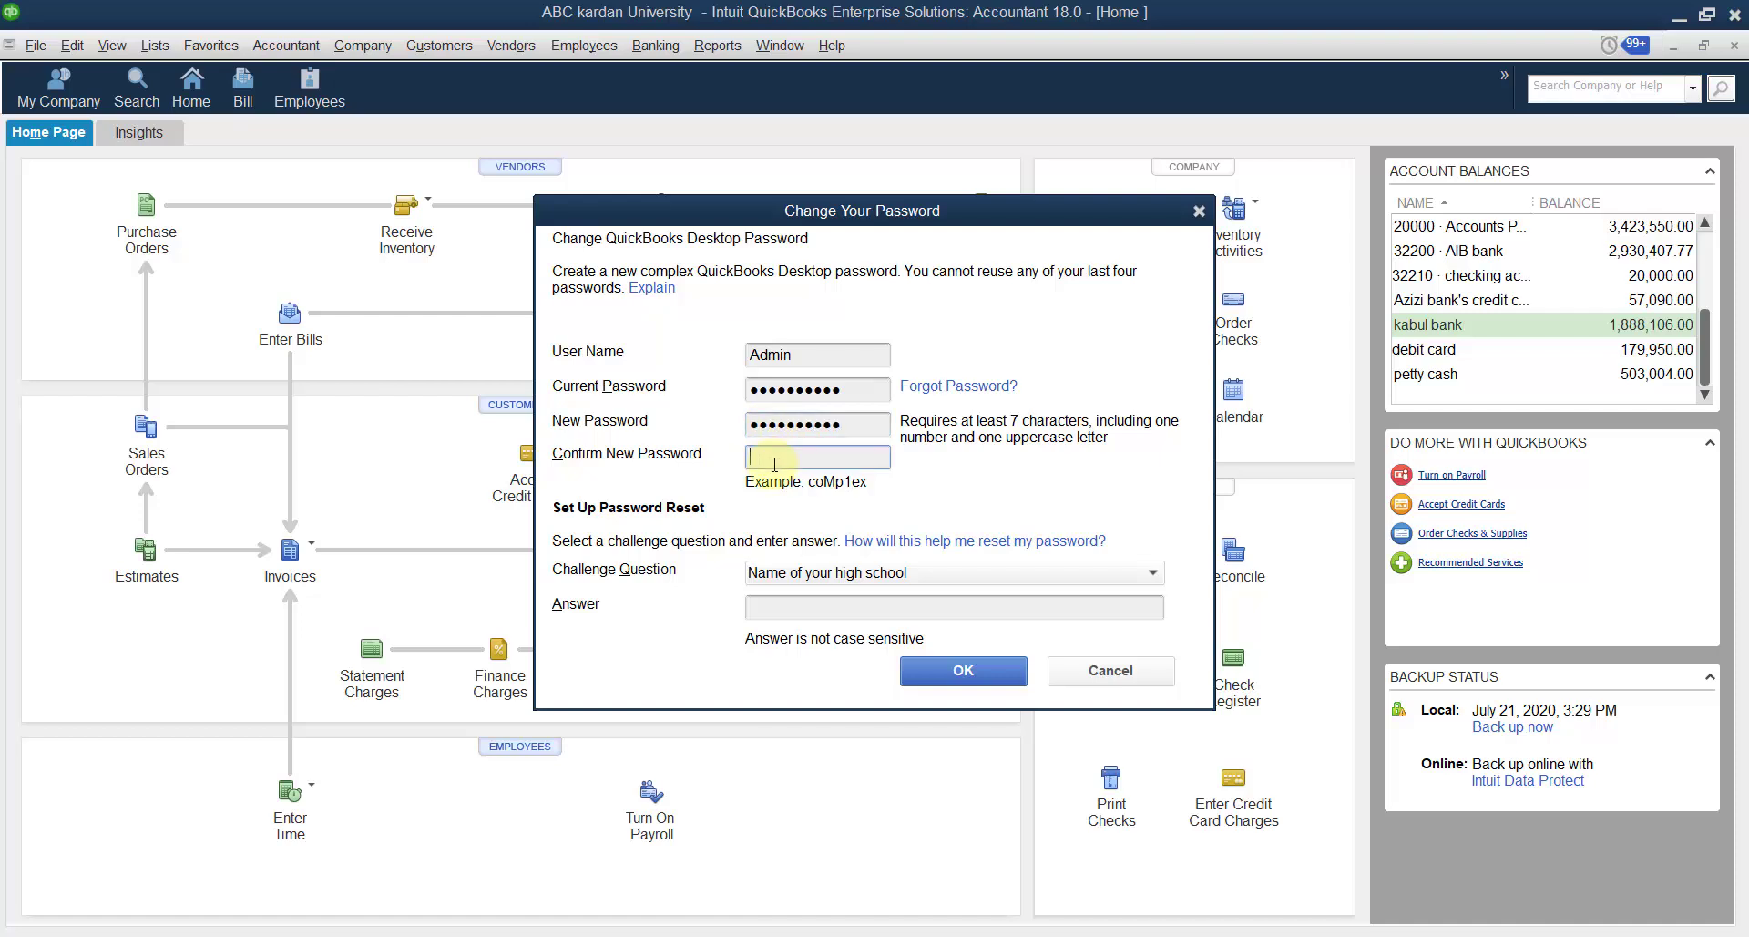
text(ABC1234567)
click(934, 615)
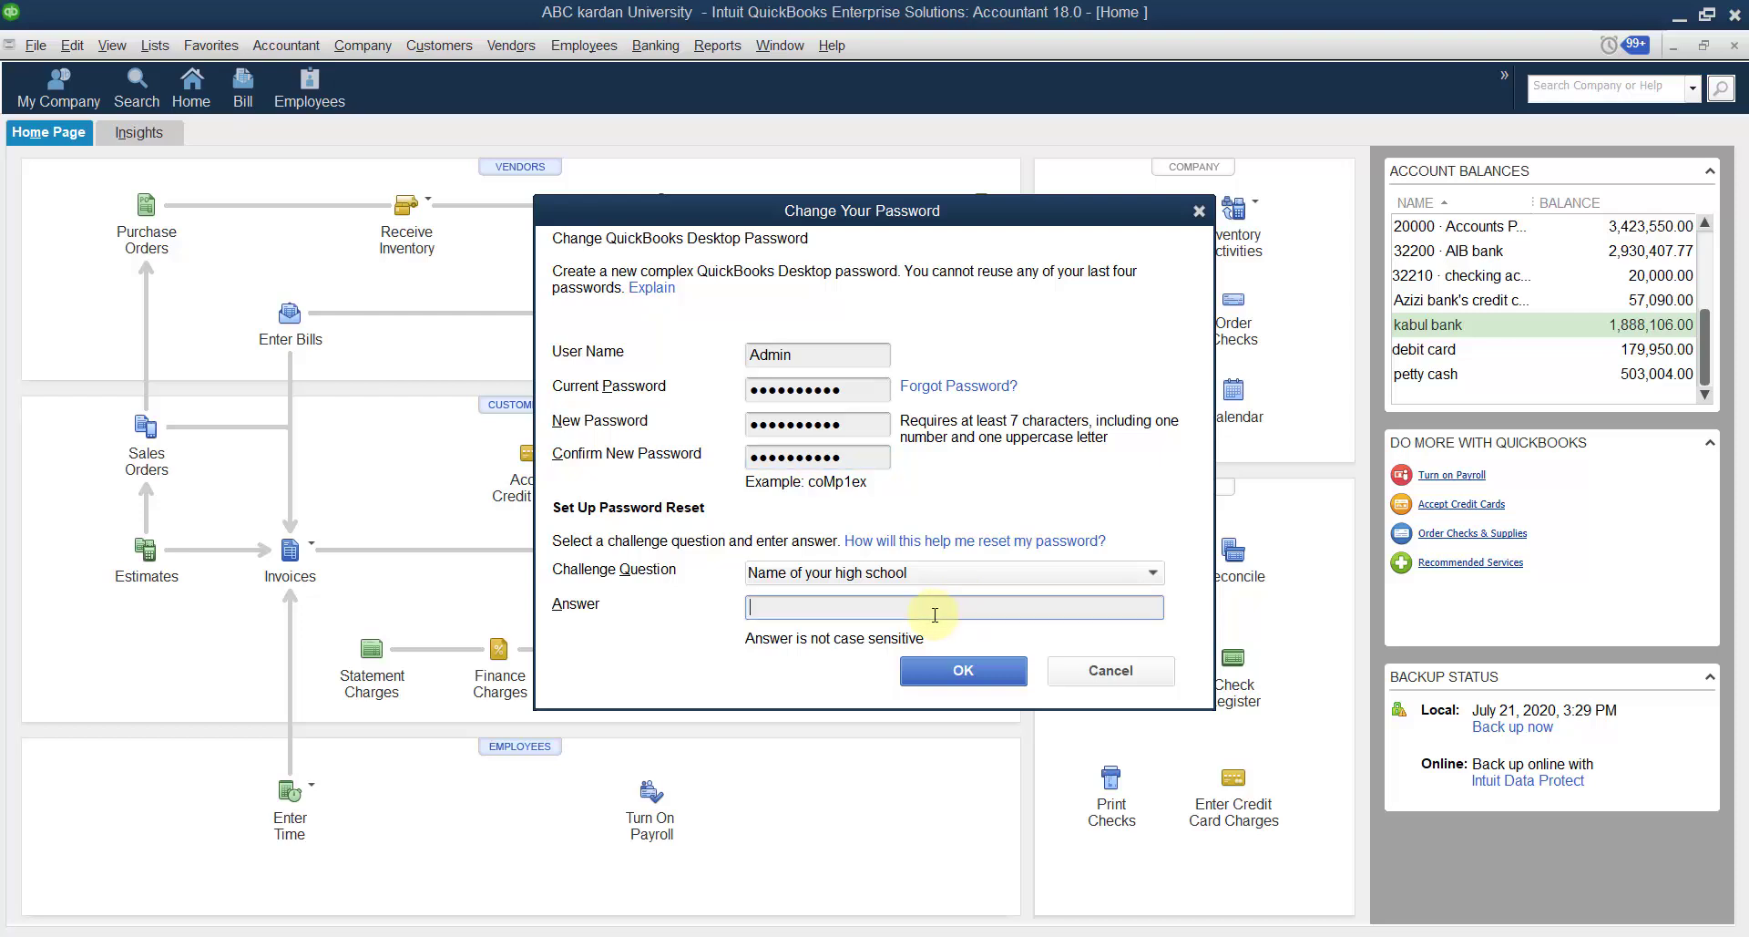
text(school)
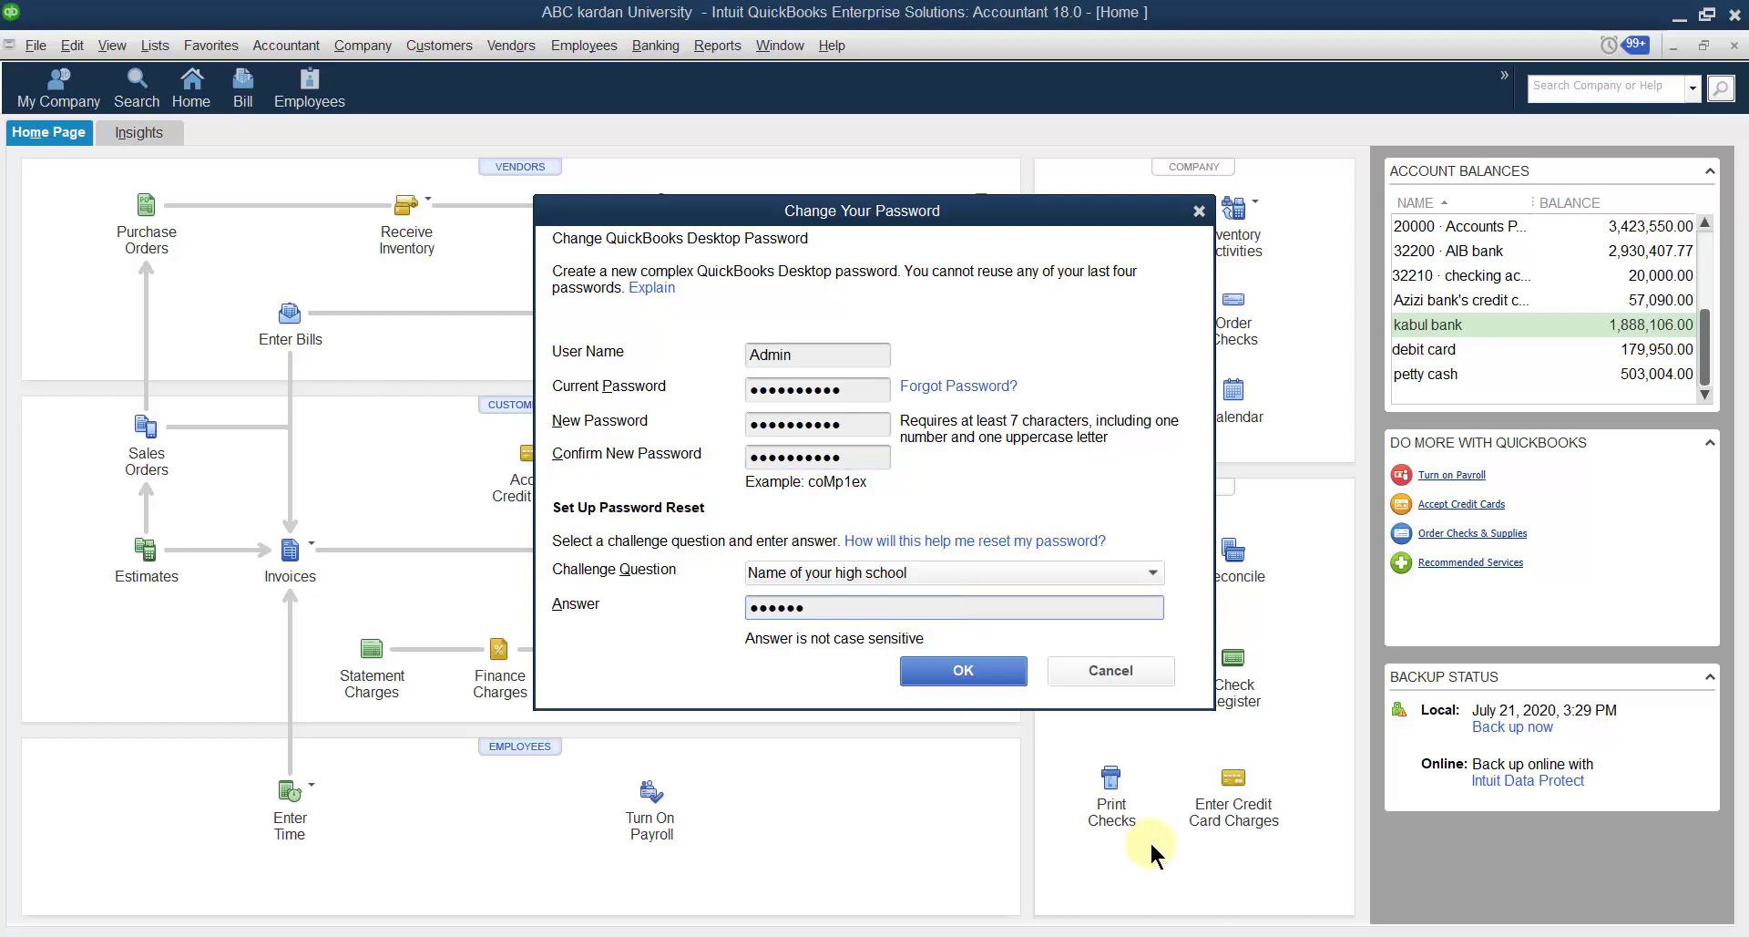
After the reuse warning, change the new password's last character and move to confirmation.
click(973, 670)
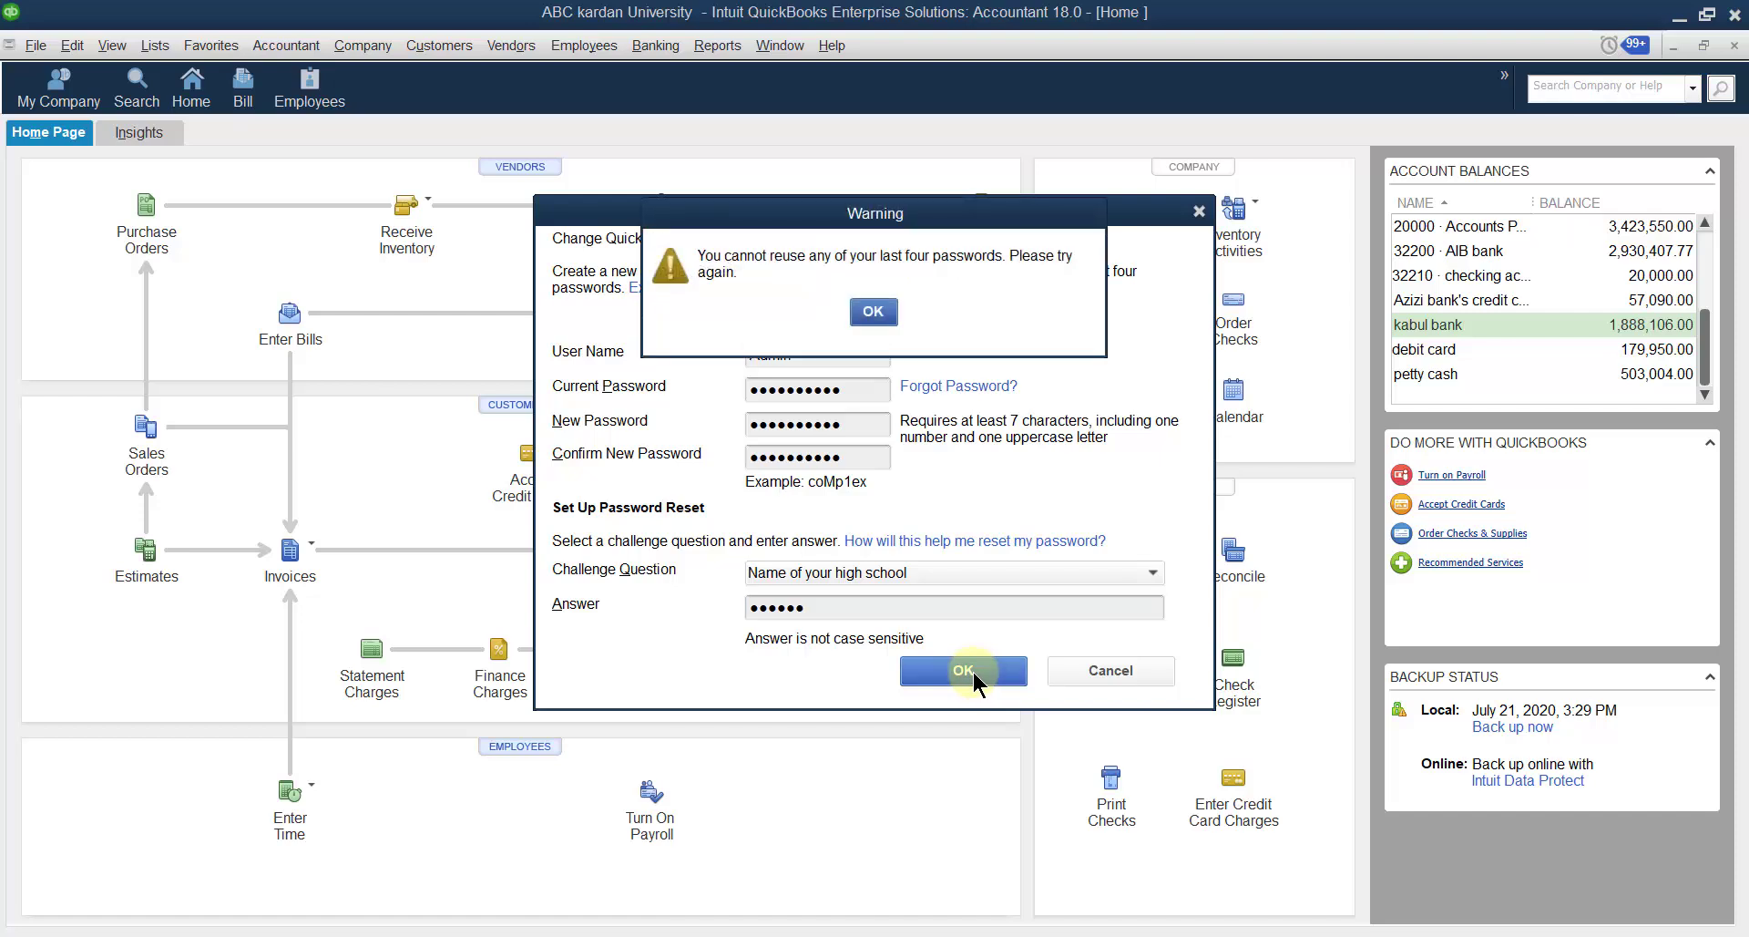
click(870, 309)
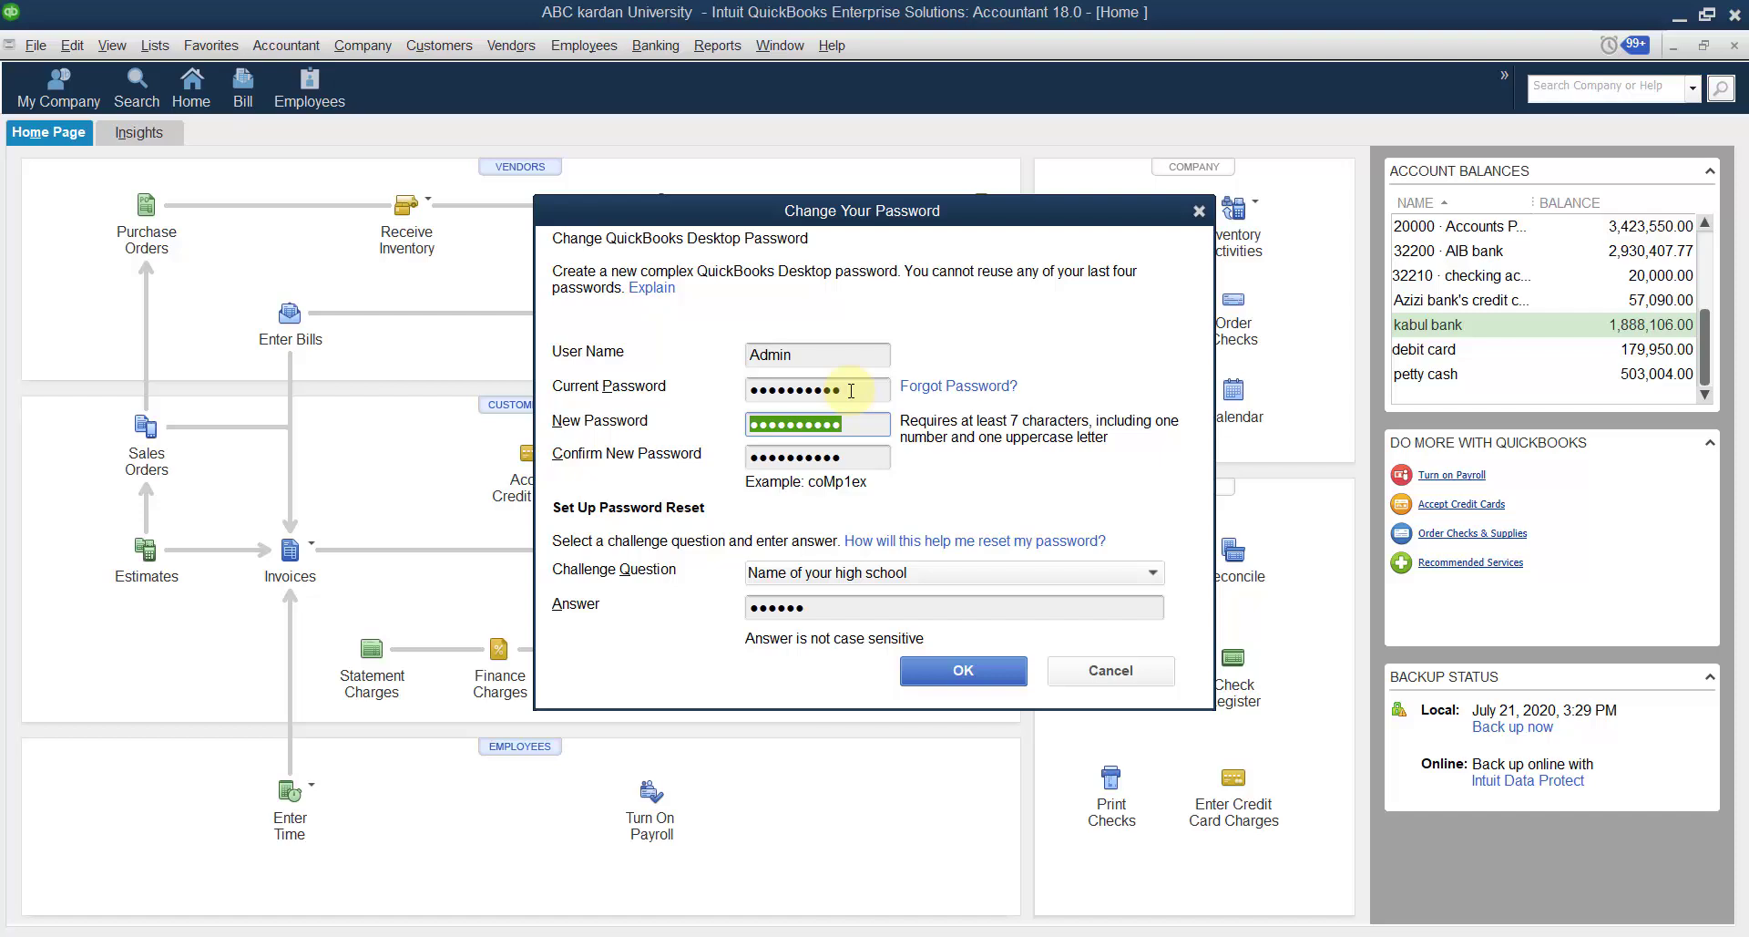
click(764, 432)
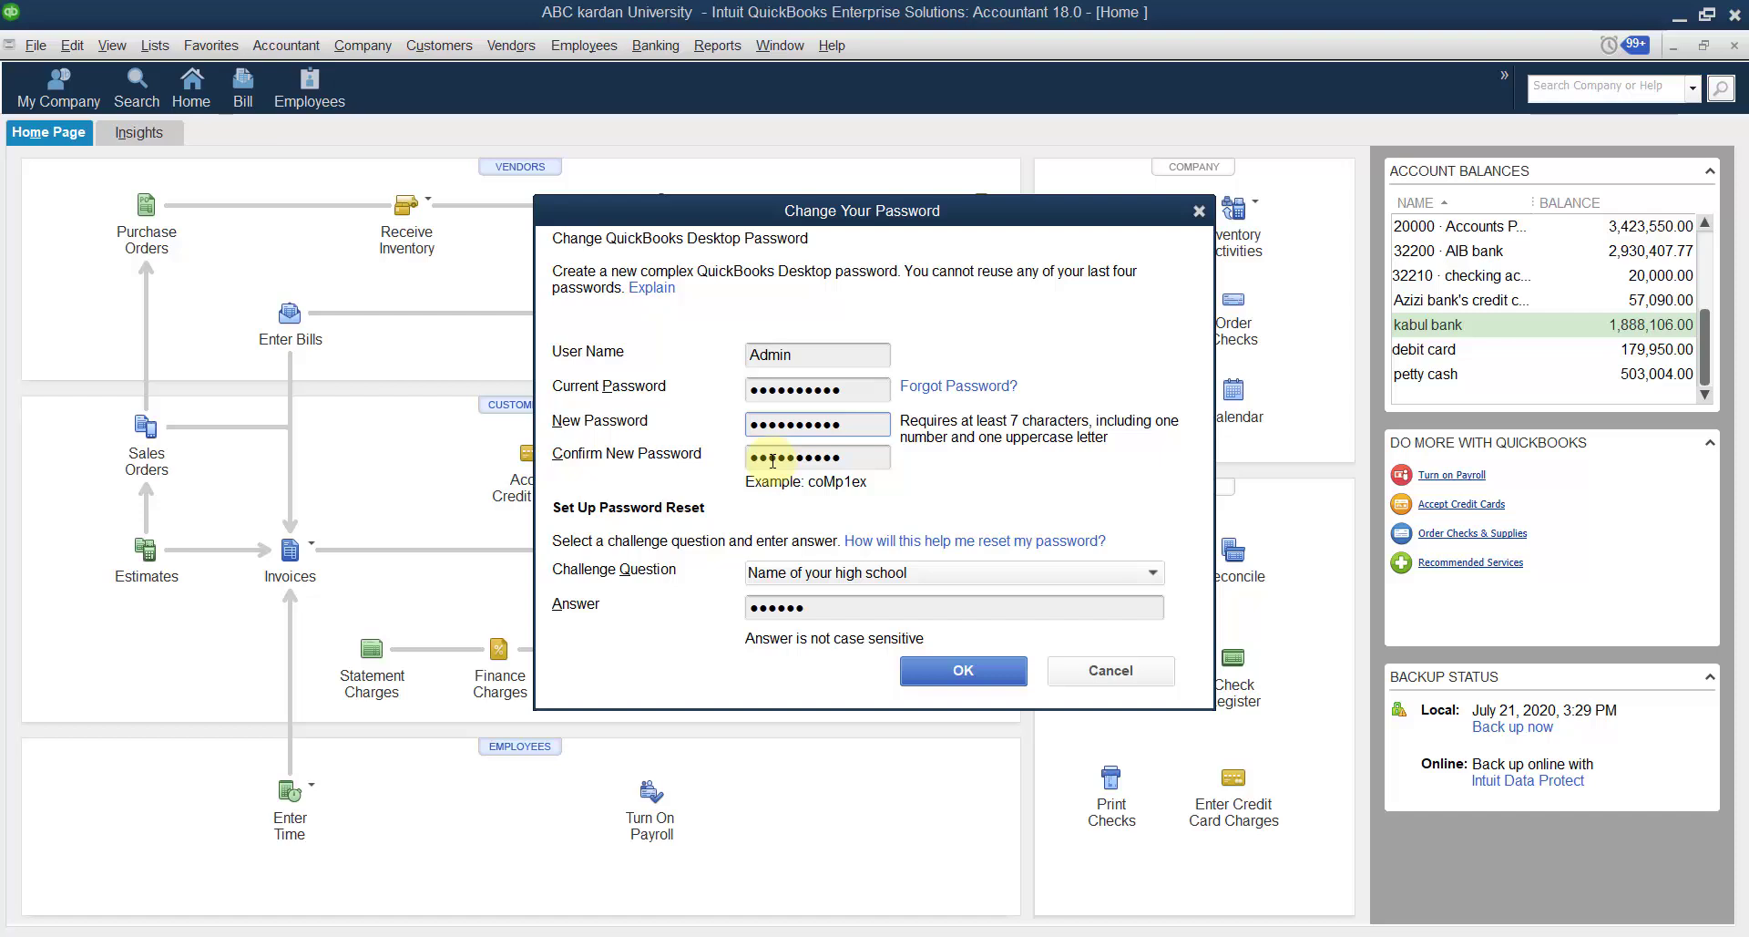
key(BackSpace)
key(Caps_Lock)
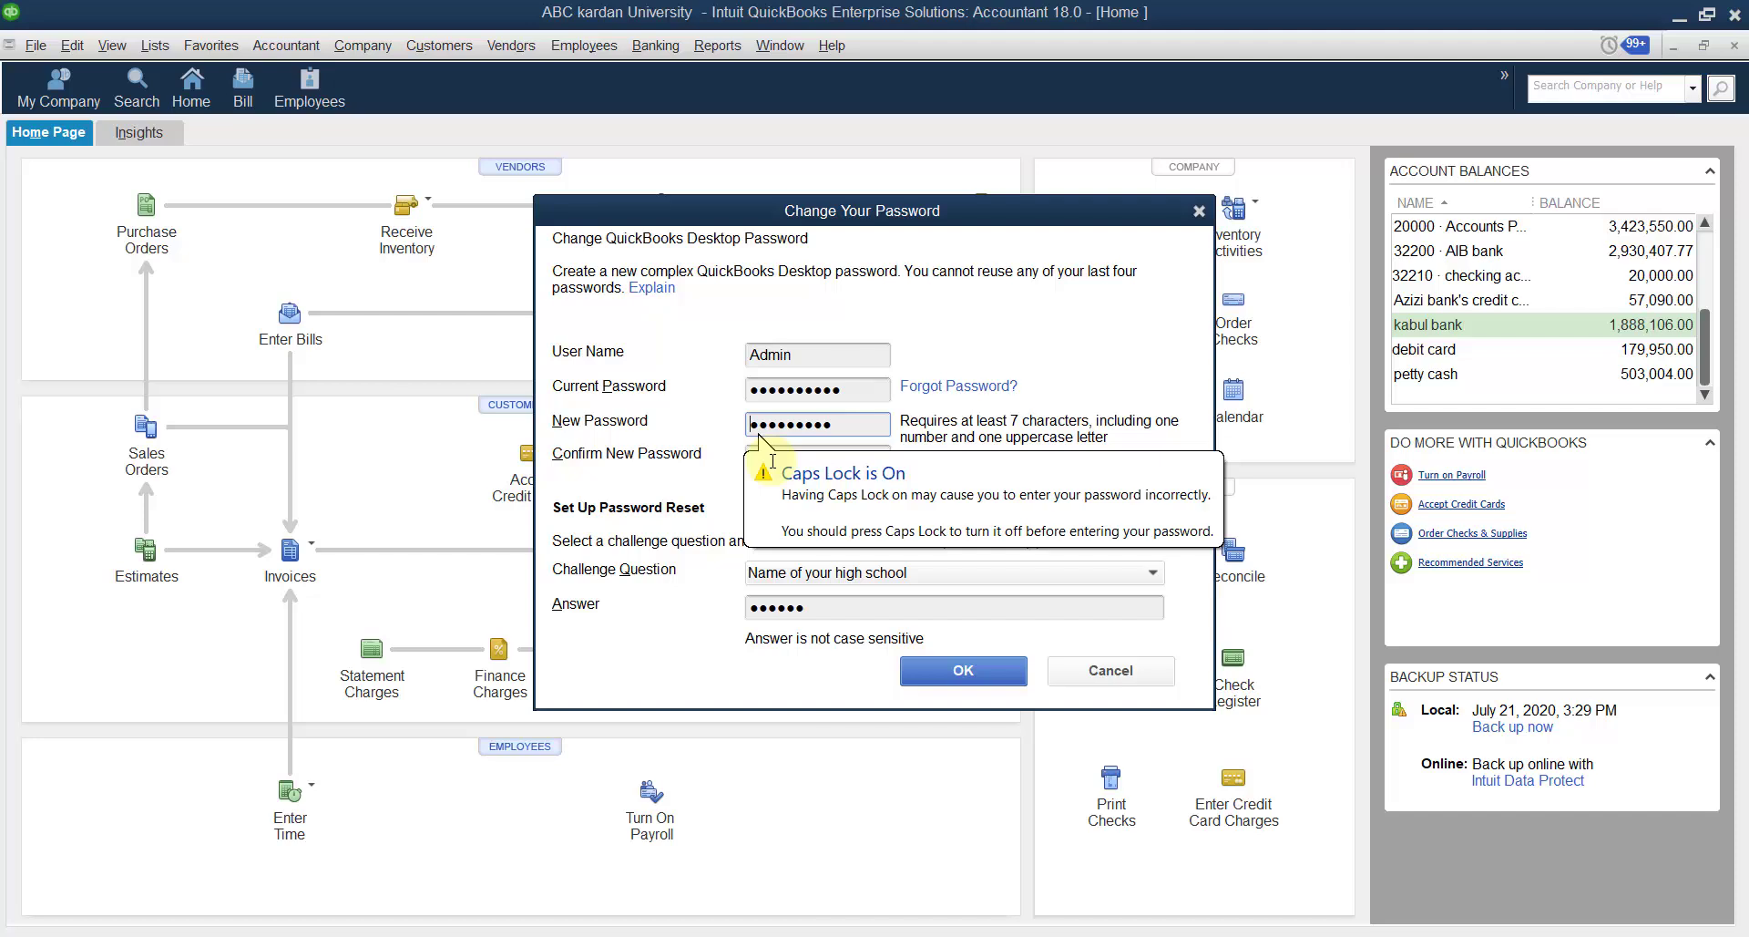
text(A)
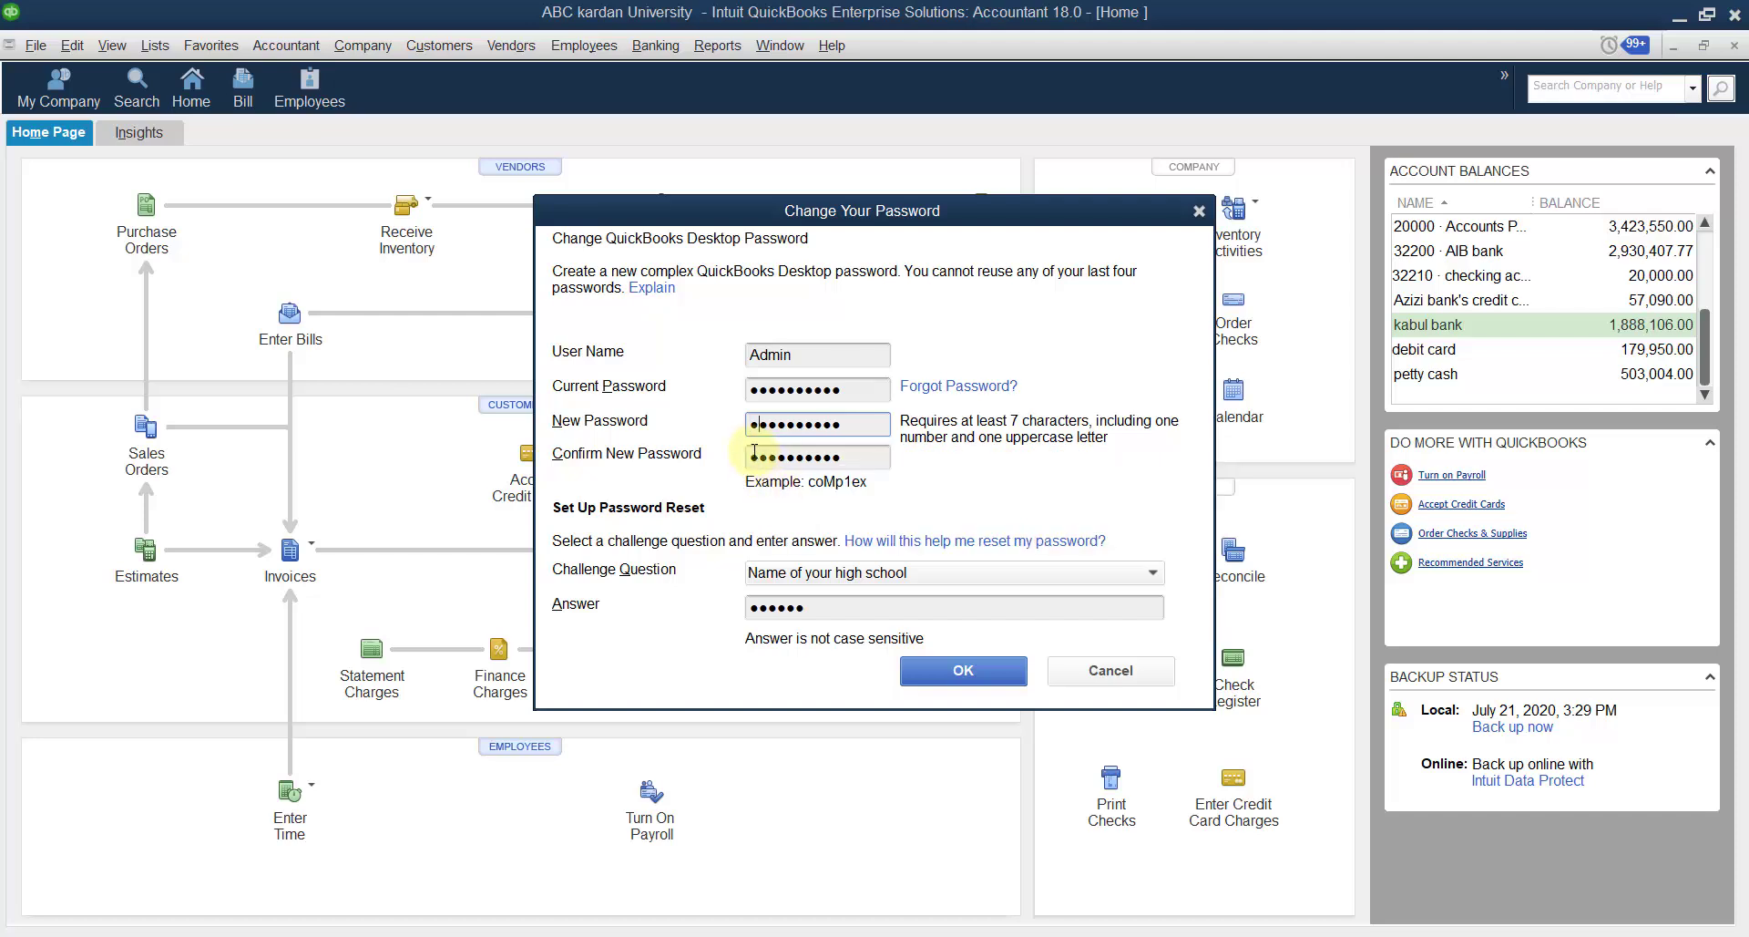
click(765, 458)
Save the new Admin password and acknowledge the 90-day change reminder.
click(965, 671)
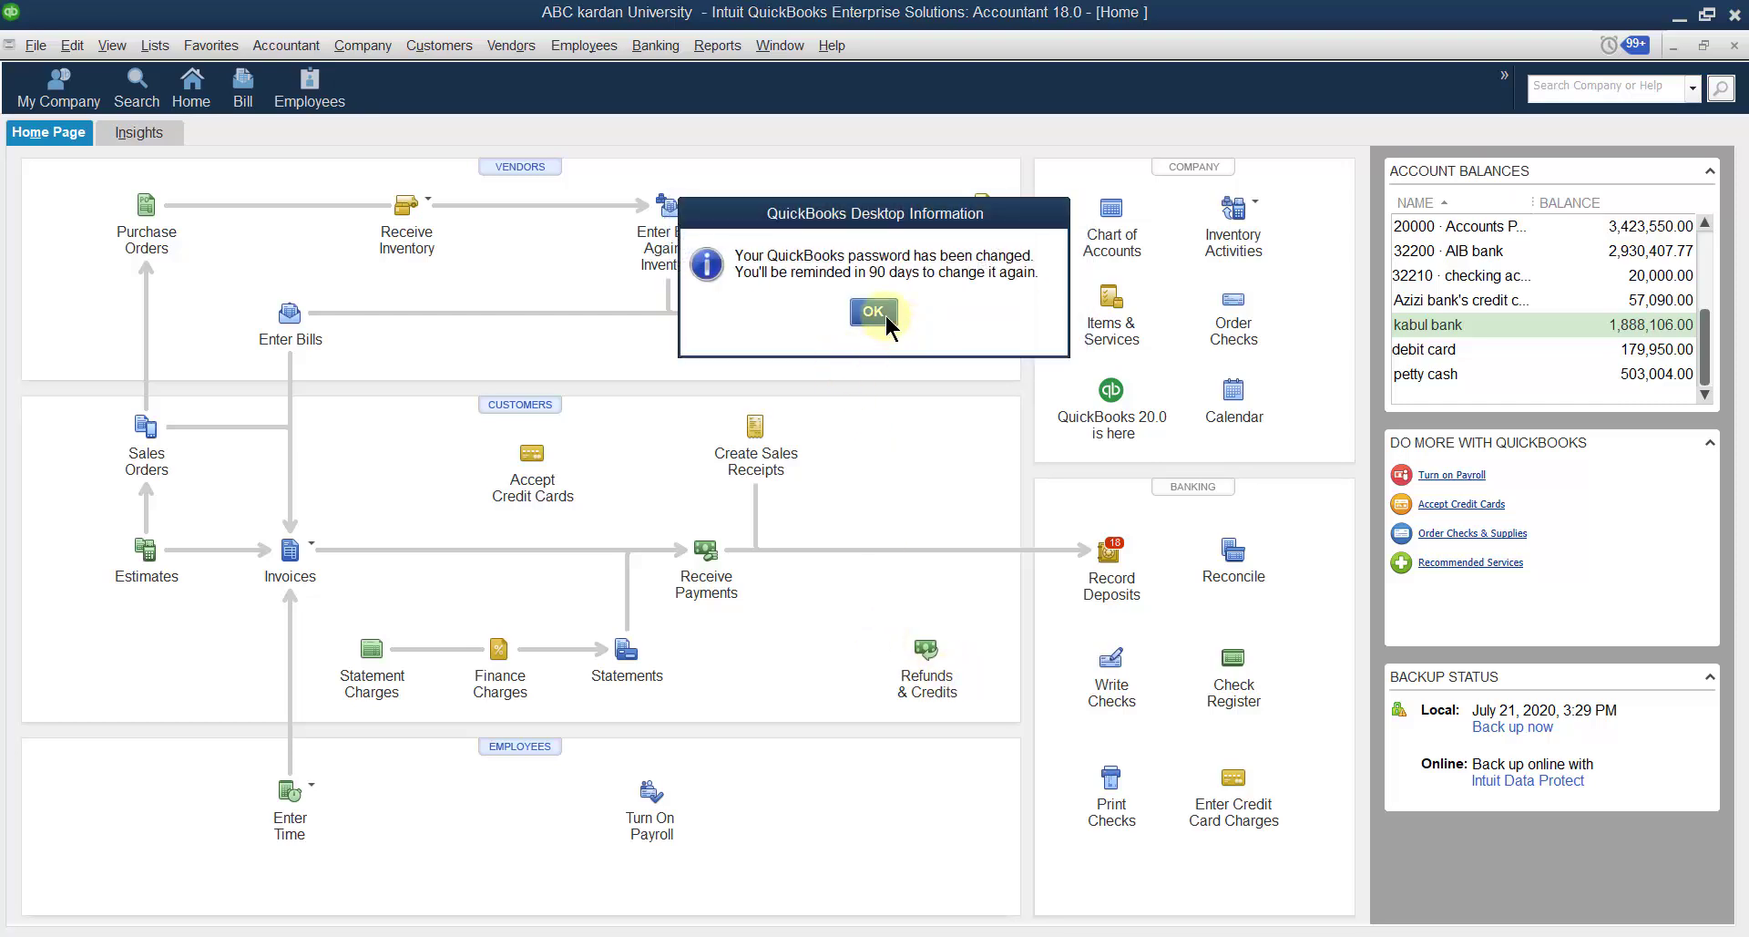
click(886, 315)
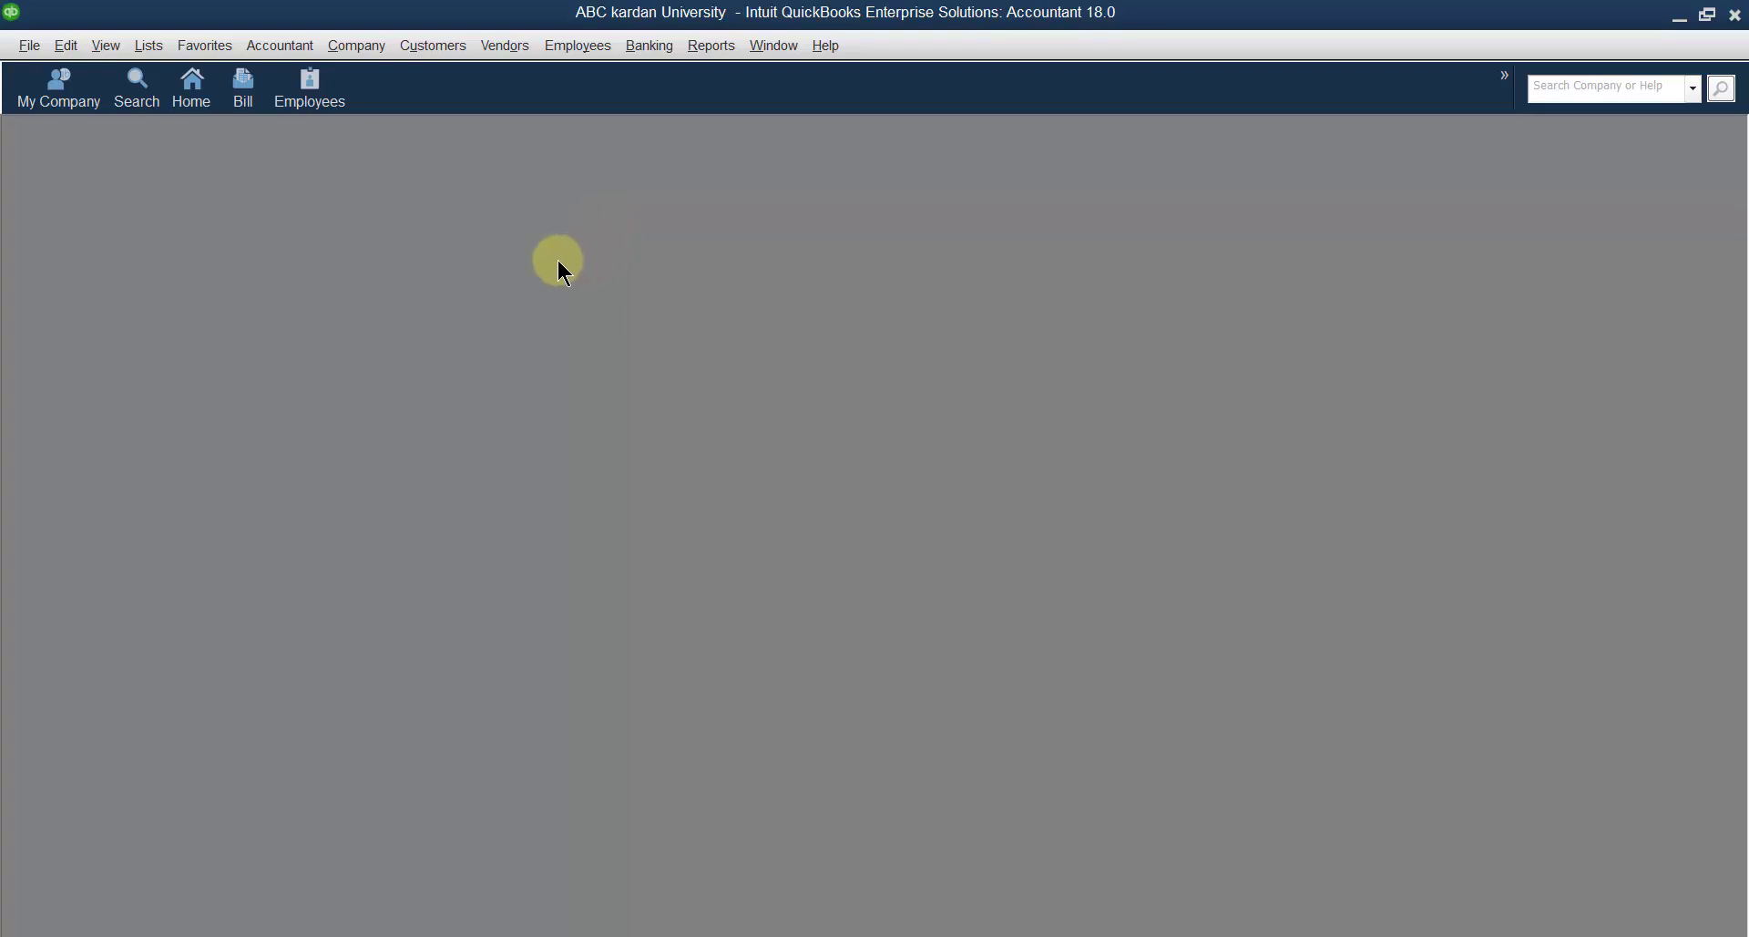